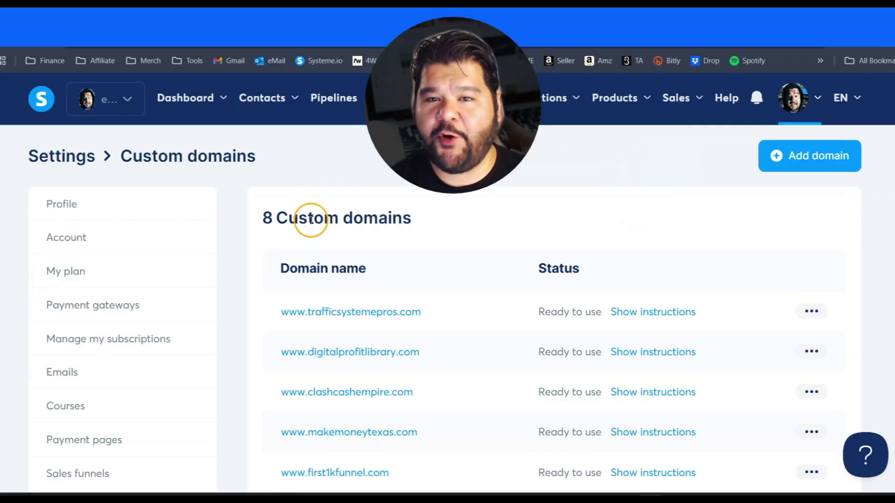
- Add bizreviewpro.com as a custom domain and select its www CNAME target dy7dugee7t9sq.cloudfront.net. to copy
{"action": "left_click", "coordinate": [805, 161]}
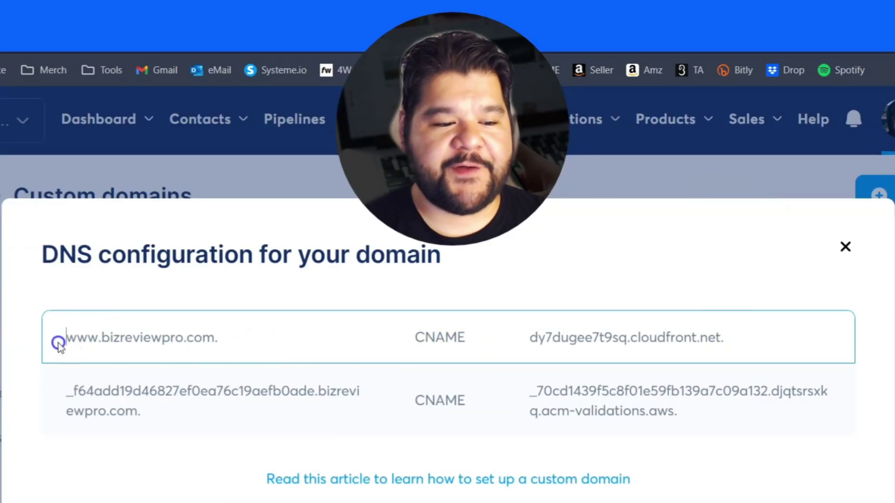
{"action": "left_click_drag", "start_coordinate": [63, 338], "coordinate": [740, 338]}
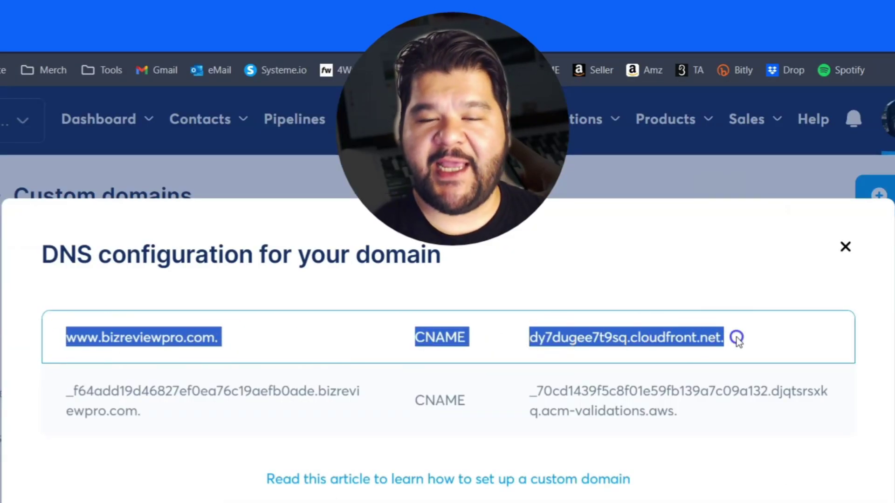
{"action": "left_click", "coordinate": [323, 327]}
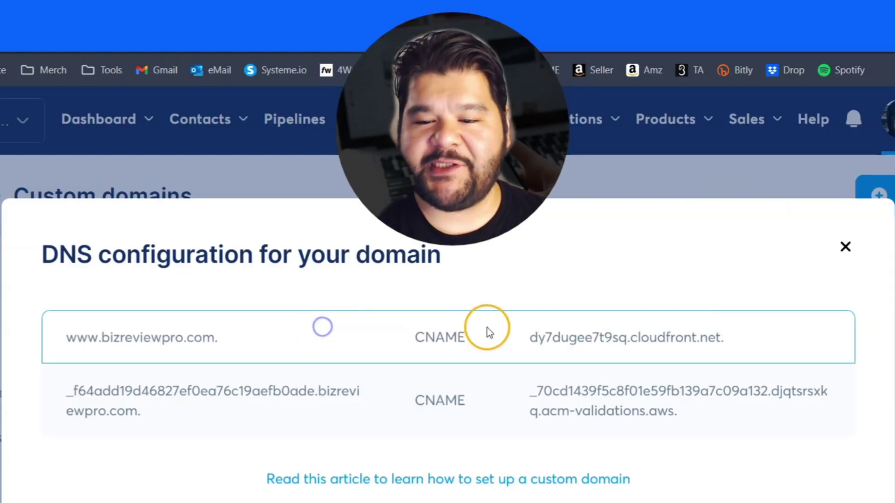
{"action": "left_click_drag", "start_coordinate": [530, 337], "coordinate": [728, 341]}
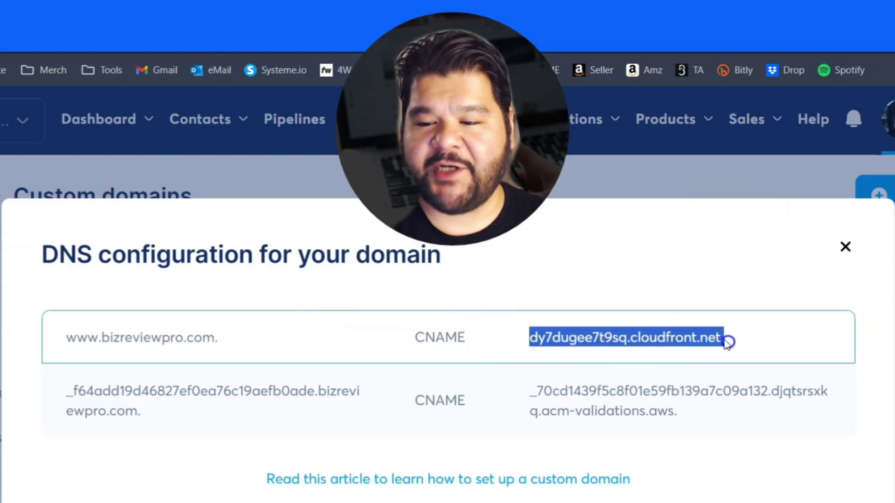
{"action": "right_click", "coordinate": [588, 337]}
- Copy the cloudfront target and locate the www CNAME record in GoDaddy's DNS table
{"action": "left_click", "coordinate": [641, 357]}
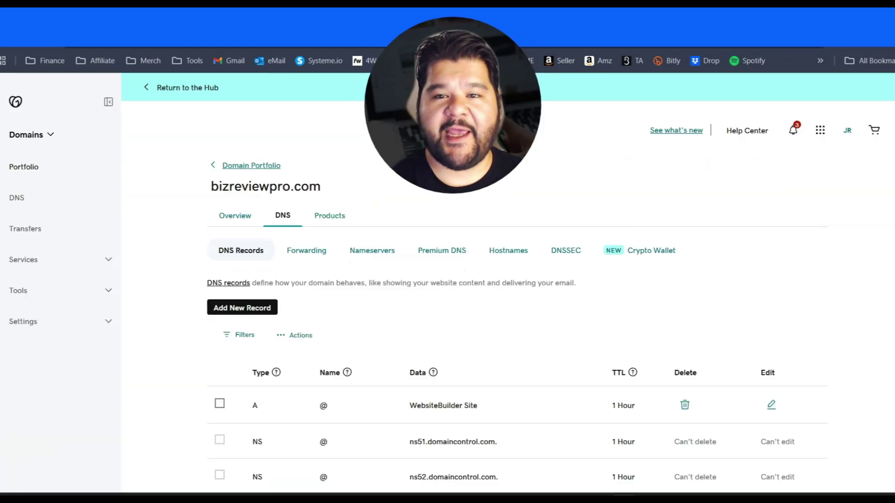
{"action": "scroll", "coordinate": [411, 331], "scroll_direction": "down", "scroll_amount": 5}
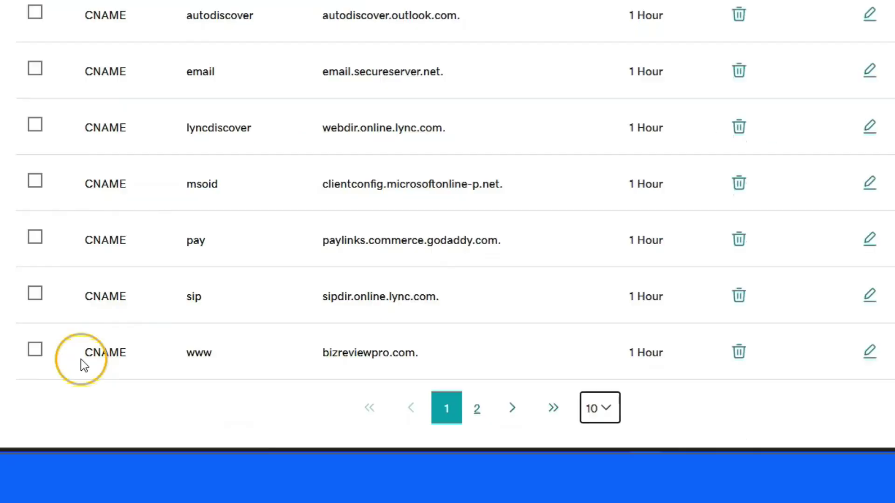
{"action": "left_click_drag", "start_coordinate": [249, 431], "coordinate": [282, 431]}
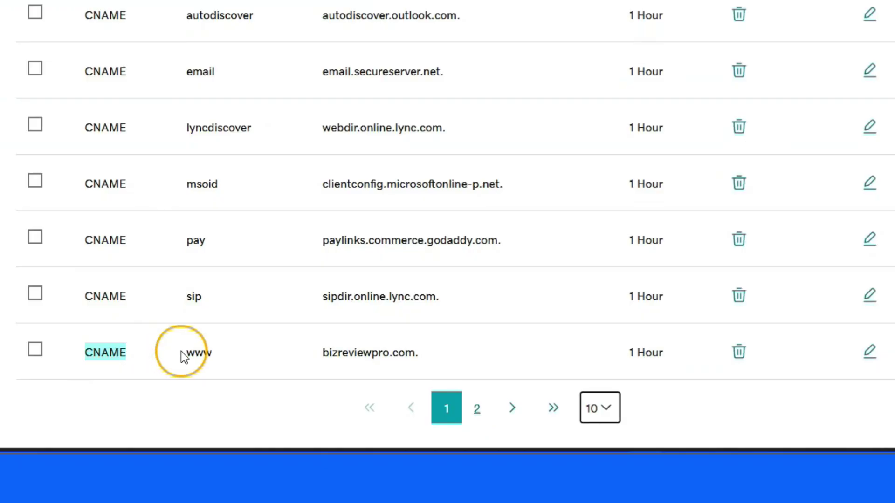
{"action": "left_click_drag", "start_coordinate": [186, 353], "coordinate": [209, 353]}
{"action": "left_click_drag", "start_coordinate": [82, 353], "coordinate": [436, 356]}
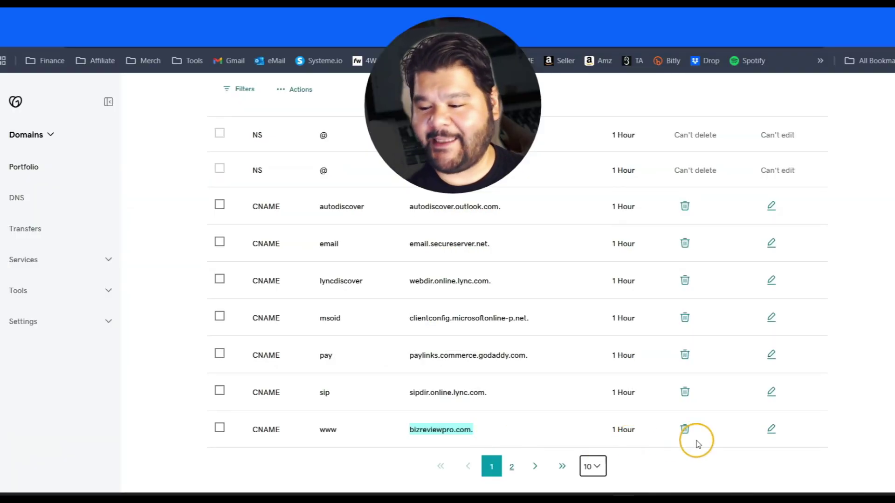
- Replace the www CNAME value bizreviewpro.com. with dy7dugee7t9sq.cloudfront.net. and save the record
{"action": "left_click", "coordinate": [771, 429]}
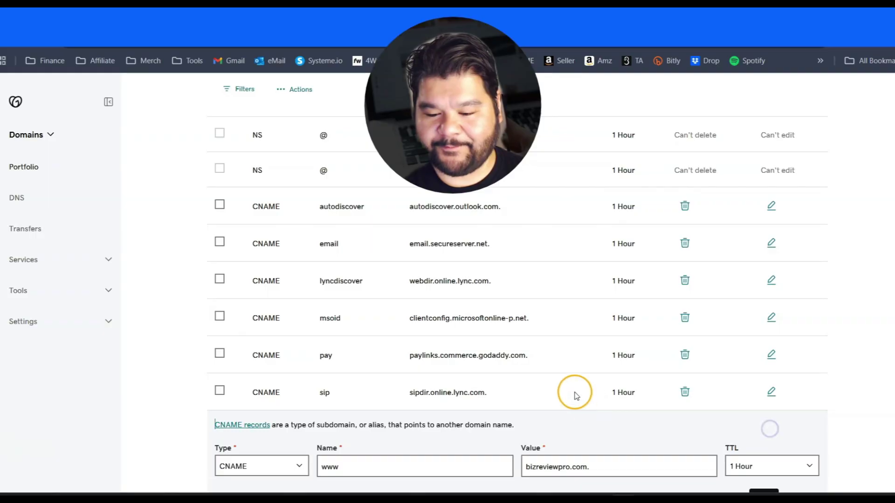
{"action": "scroll", "coordinate": [573, 395], "scroll_direction": "down", "scroll_amount": 2}
{"action": "double_click", "coordinate": [559, 402]}
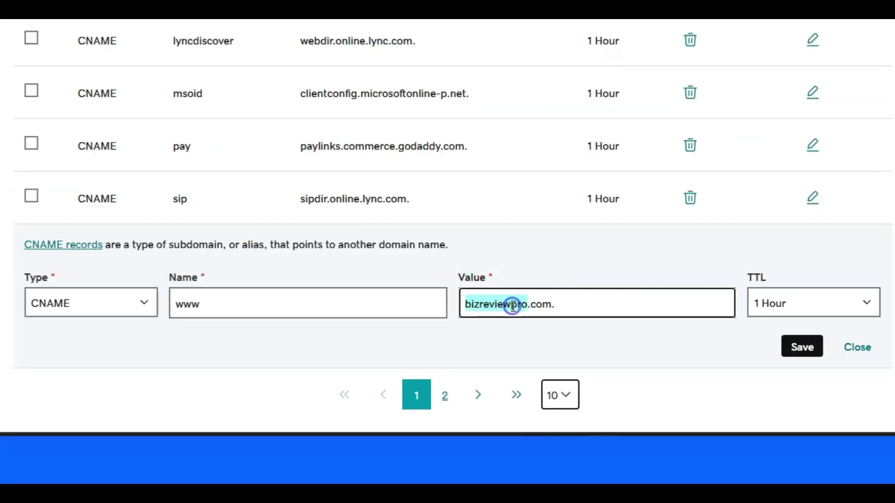
{"action": "triple_click", "coordinate": [513, 306]}
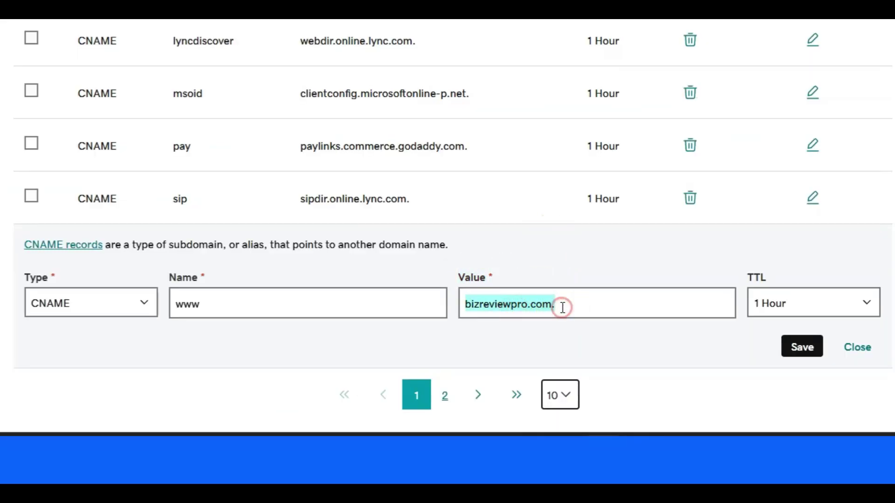
{"action": "key", "text": "ctrl+v"}
{"action": "left_click", "coordinate": [801, 346]}
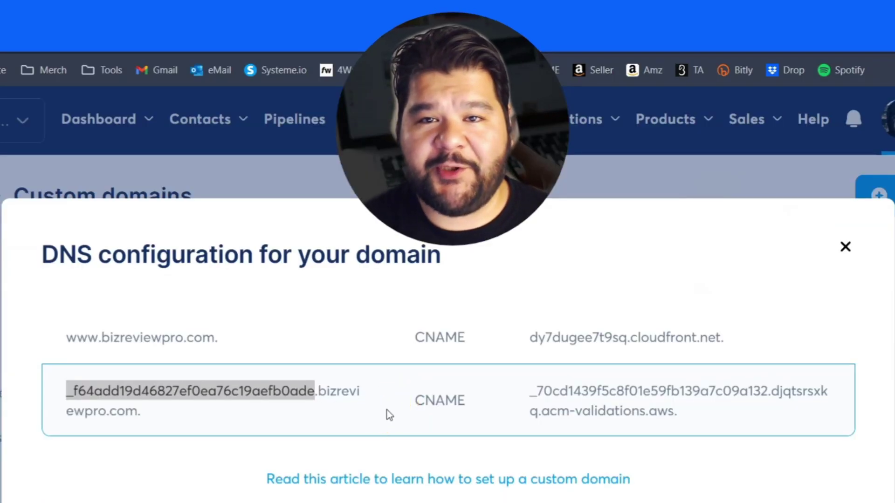
- Select the validation record's host prefix _f64add19d46827ef0ea76c19aefb0ade in Systeme.io's DNS configuration
{"action": "left_click", "coordinate": [64, 393]}
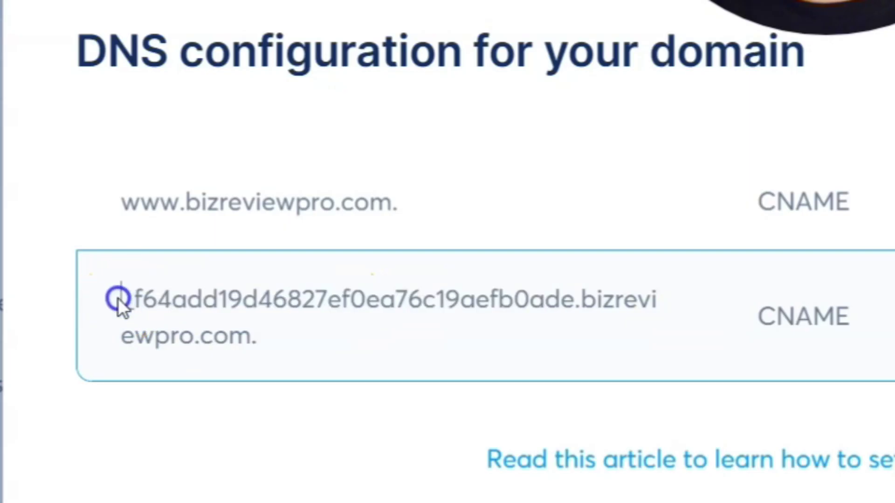
{"action": "left_click_drag", "start_coordinate": [119, 299], "coordinate": [574, 298]}
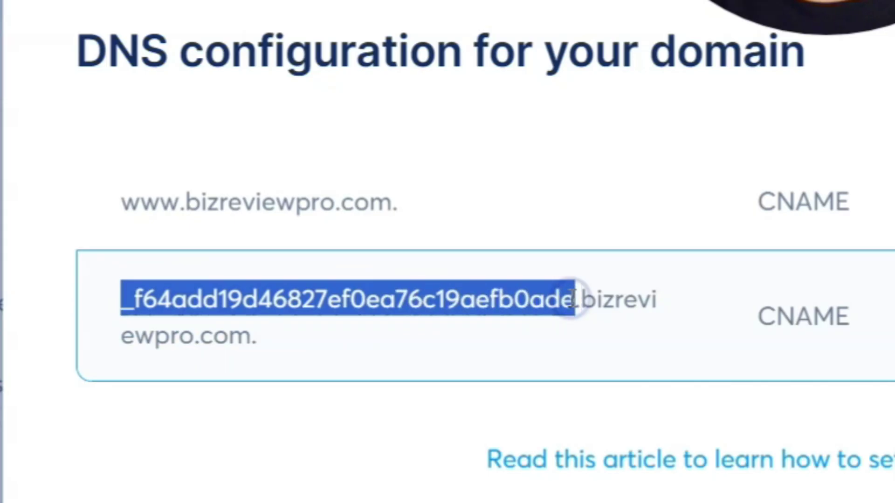
{"action": "left_click", "coordinate": [505, 299]}
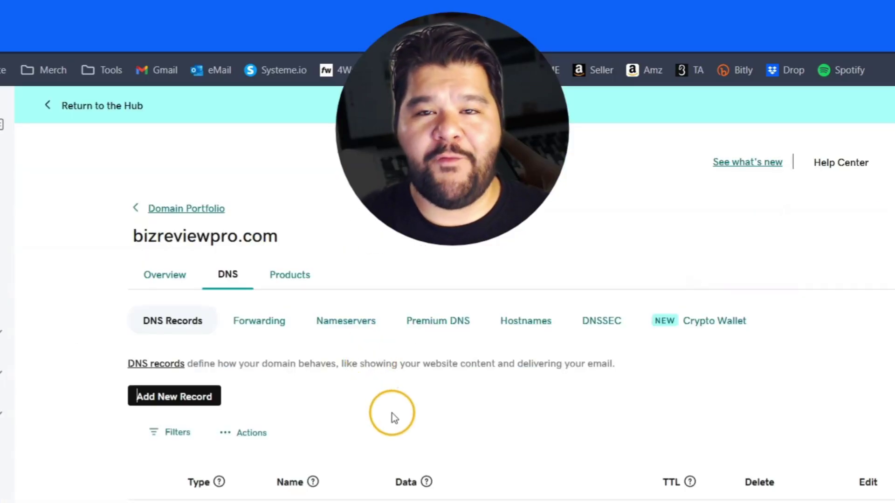
- Add a new CNAME record in GoDaddy named _f64add19d46827ef0ea76c19aefb0ade
{"action": "left_click", "coordinate": [199, 401]}
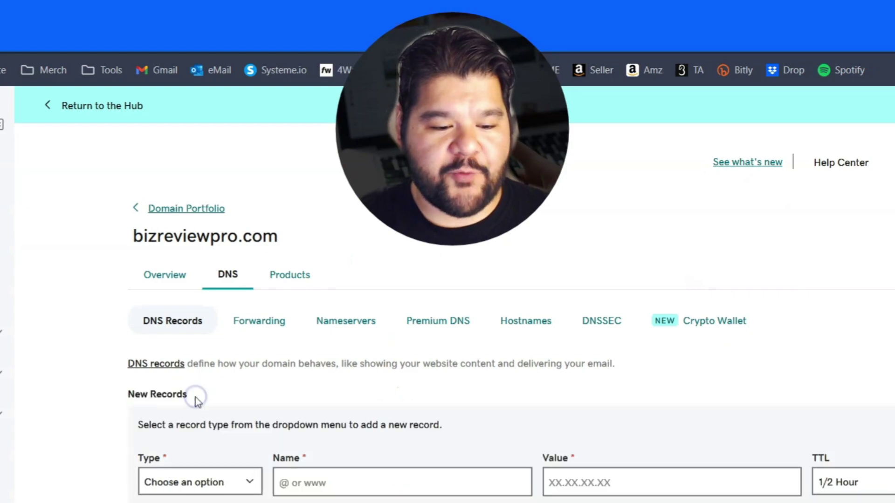
{"action": "scroll", "coordinate": [201, 397], "scroll_direction": "down", "scroll_amount": 2}
{"action": "scroll", "coordinate": [213, 397], "scroll_direction": "down", "scroll_amount": 1}
{"action": "left_click", "coordinate": [249, 348]}
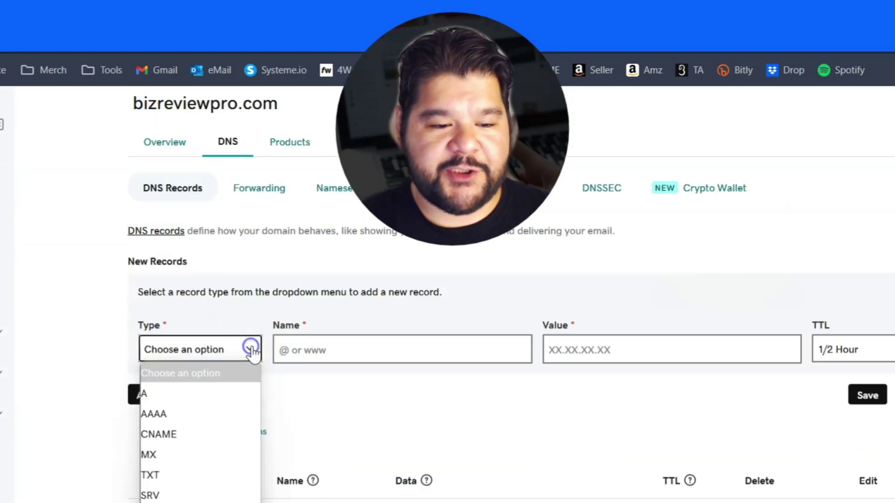
{"action": "left_click", "coordinate": [166, 434]}
{"action": "left_click", "coordinate": [295, 349]}
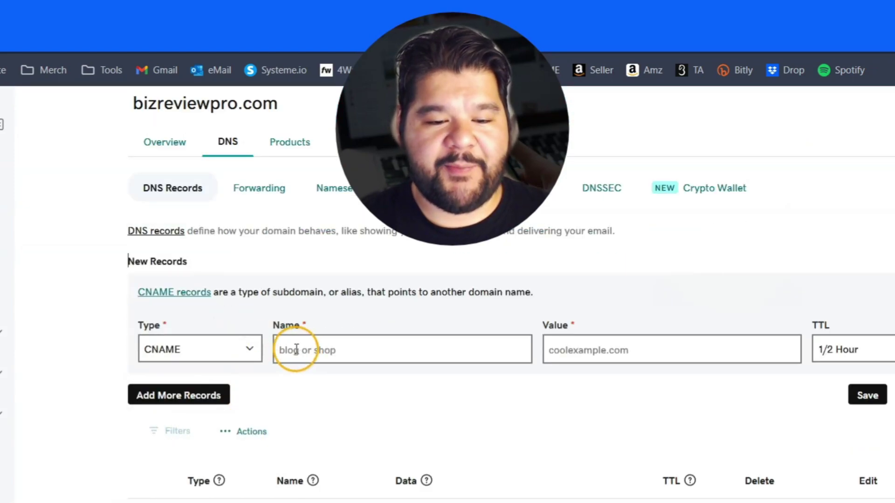
{"action": "right_click", "coordinate": [295, 348]}
{"action": "left_click", "coordinate": [341, 172]}
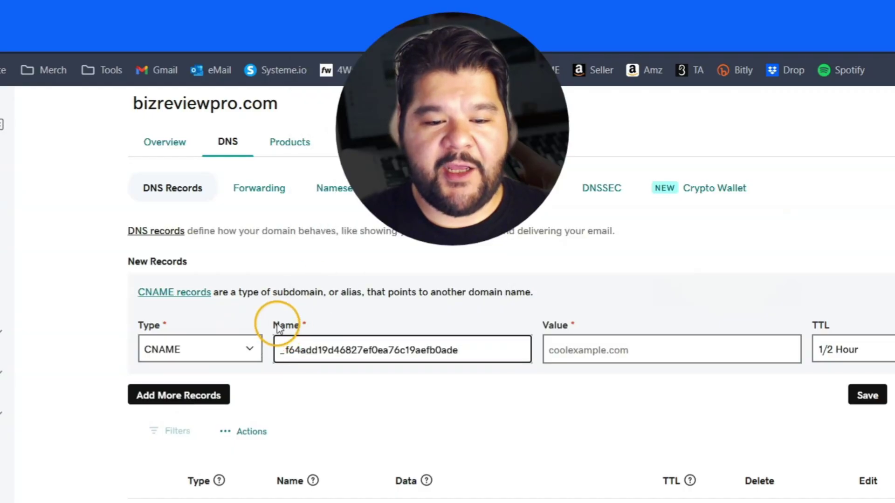
- Copy the acm-validations.aws target from Systeme.io into the new record's Value and save it
{"action": "left_click_drag", "start_coordinate": [280, 326], "coordinate": [333, 325]}
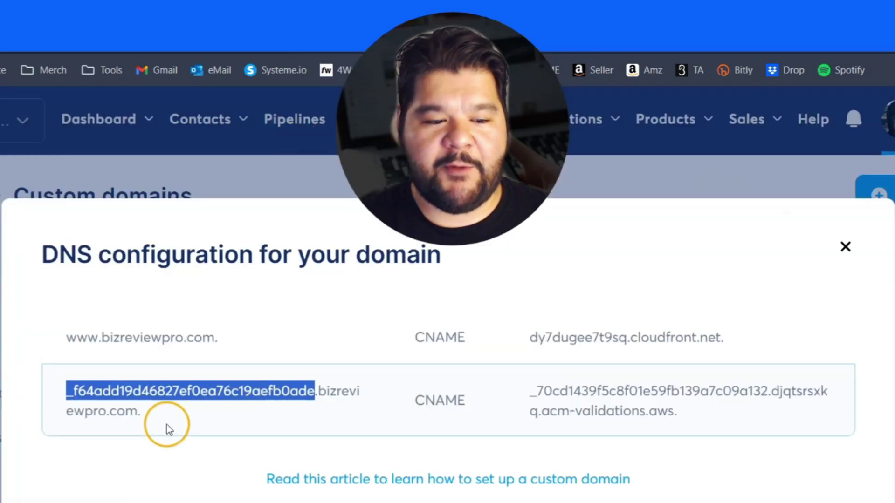
{"action": "left_click_drag", "start_coordinate": [96, 385], "coordinate": [242, 409]}
{"action": "left_click_drag", "start_coordinate": [299, 407], "coordinate": [315, 397]}
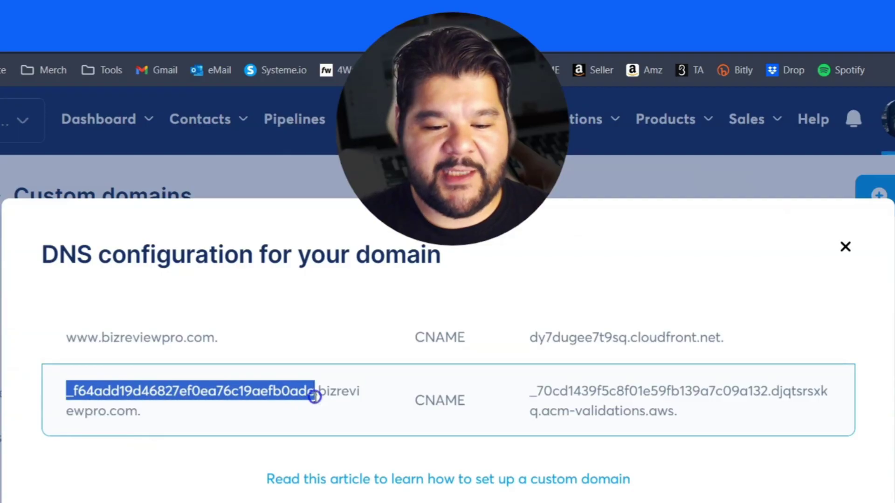
{"action": "left_click", "coordinate": [329, 375]}
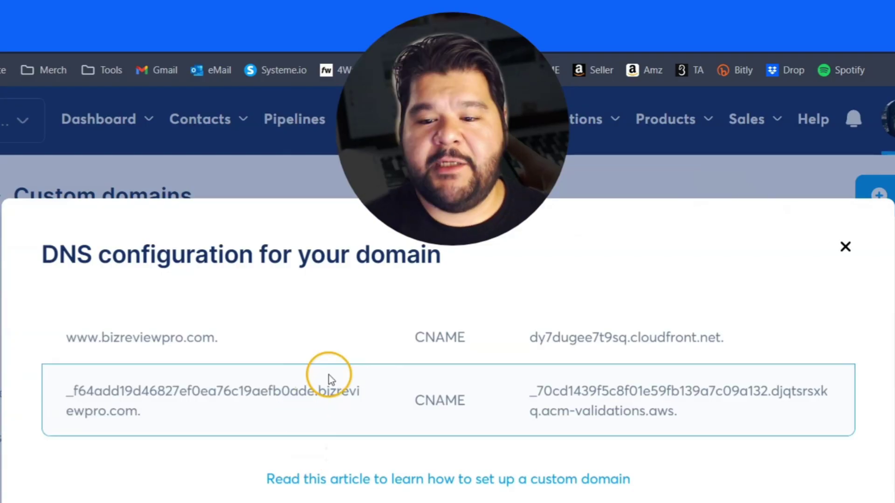
{"action": "left_click_drag", "start_coordinate": [542, 396], "coordinate": [666, 408]}
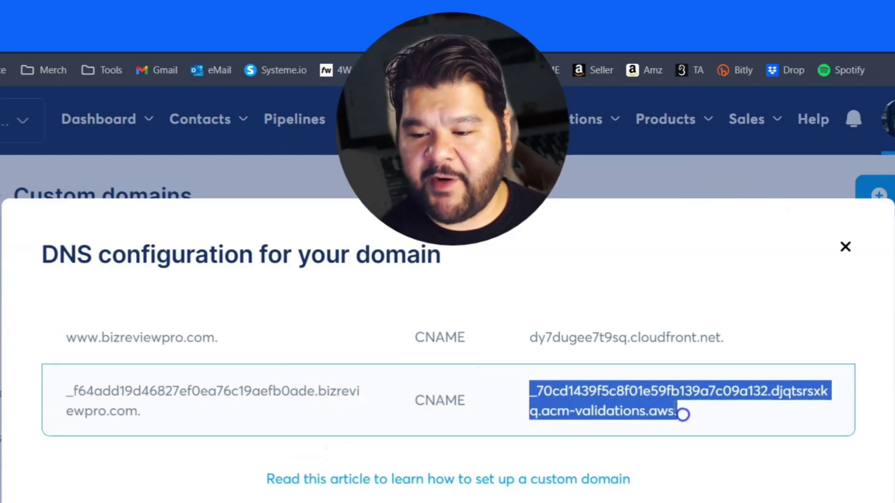
{"action": "right_click", "coordinate": [682, 412]}
{"action": "left_click", "coordinate": [699, 423]}
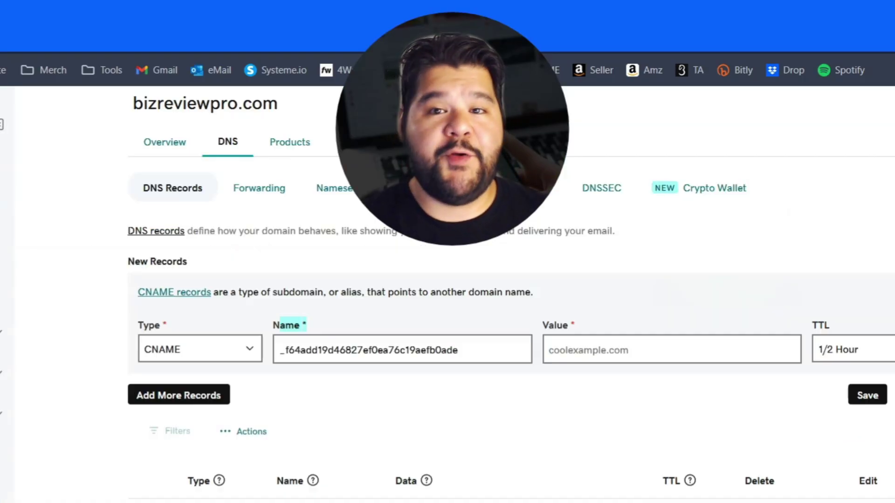
{"action": "left_click", "coordinate": [569, 350]}
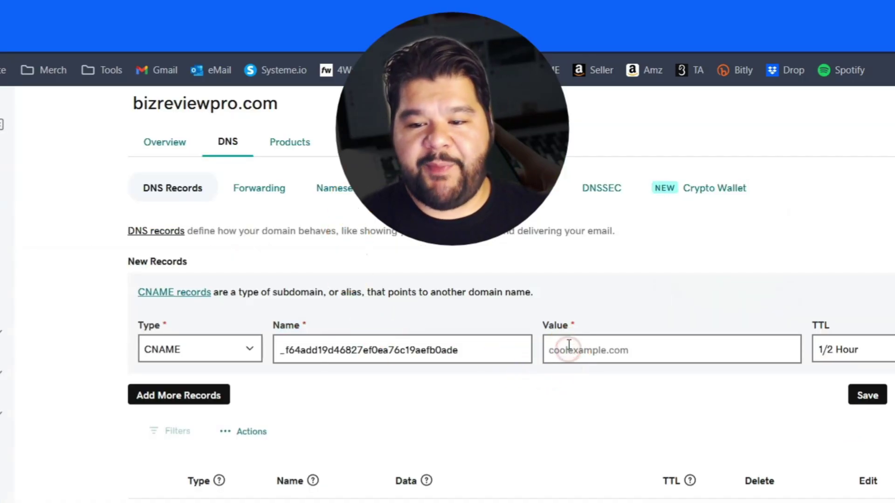
{"action": "key", "text": "ctrl+v"}
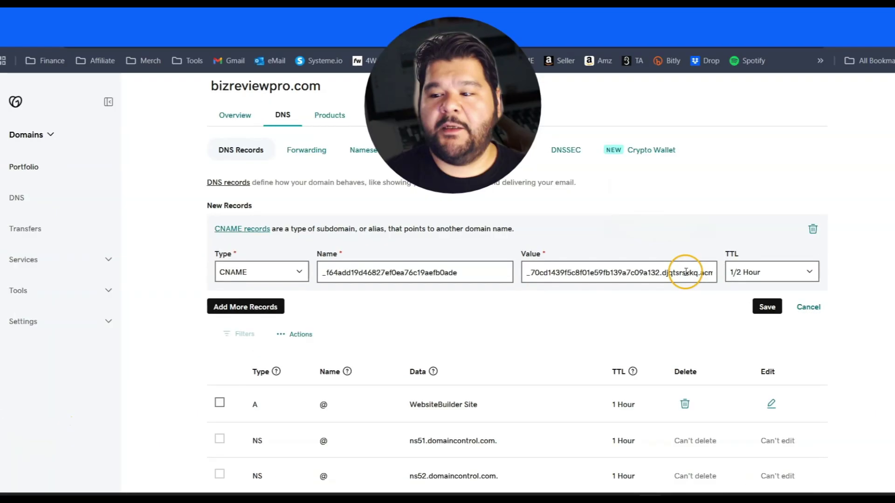
{"action": "left_click", "coordinate": [873, 395]}
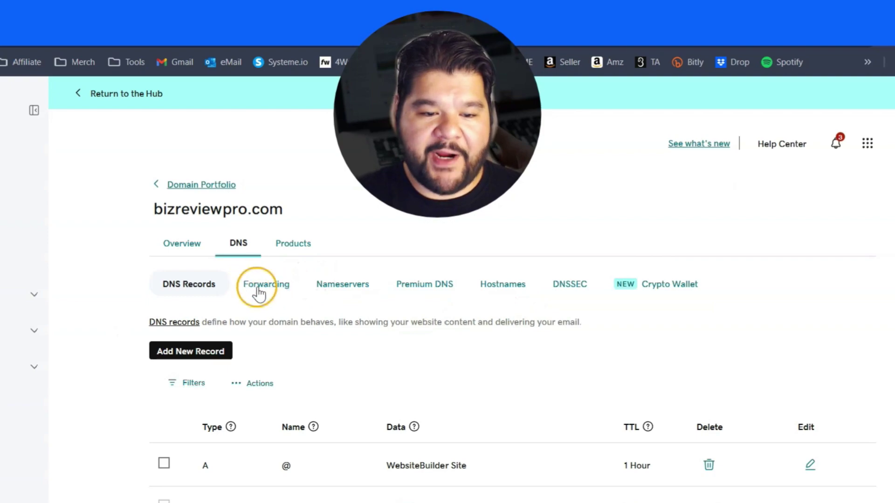
{"action": "left_click", "coordinate": [262, 291]}
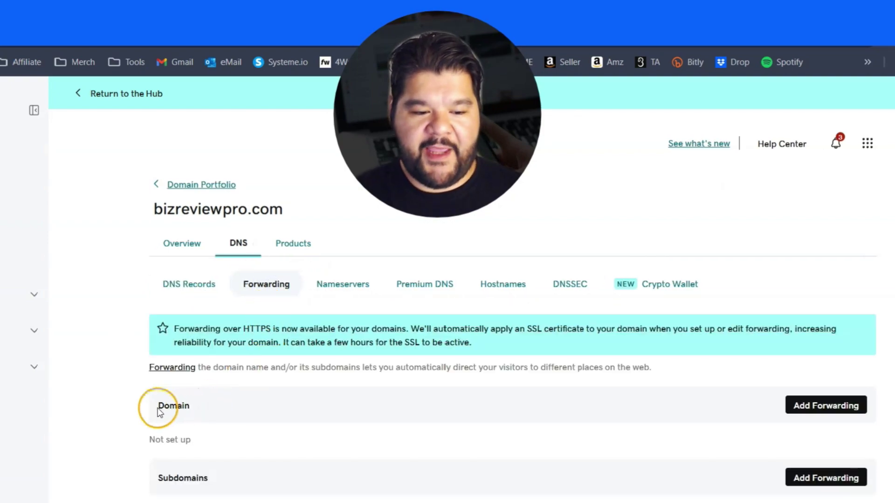
{"action": "left_click_drag", "start_coordinate": [159, 410], "coordinate": [208, 408]}
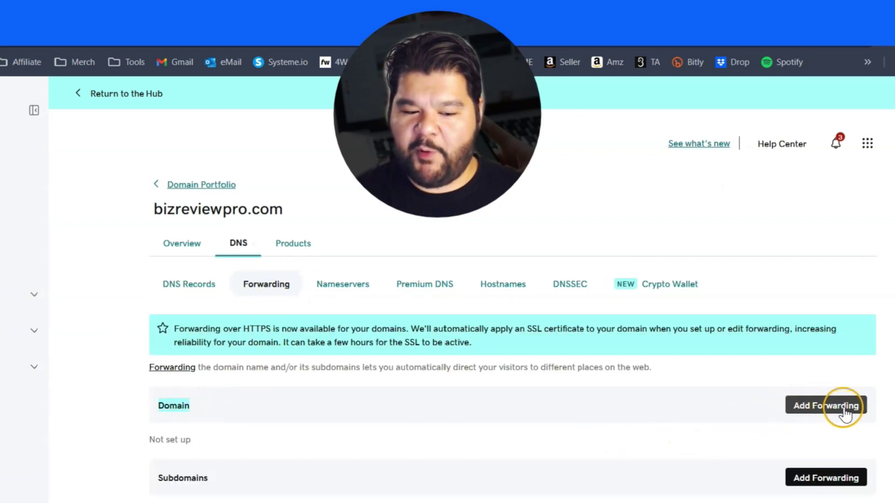
{"action": "left_click", "coordinate": [820, 408]}
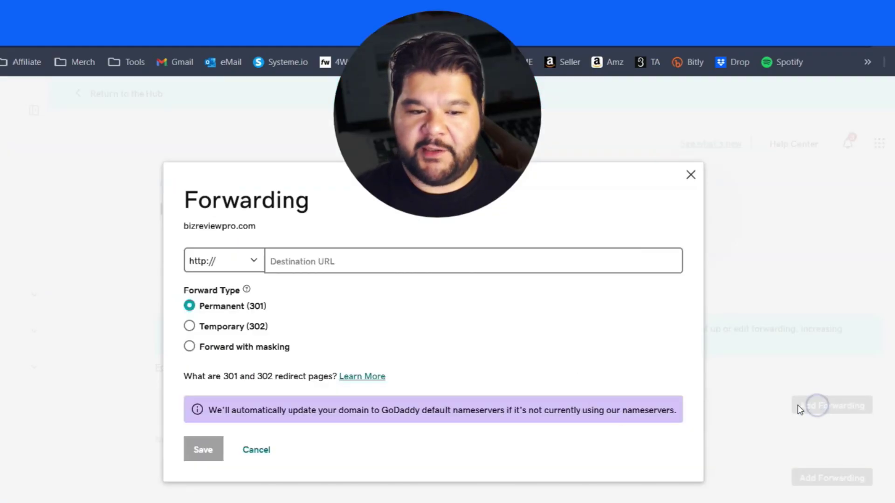
{"action": "left_click", "coordinate": [231, 261]}
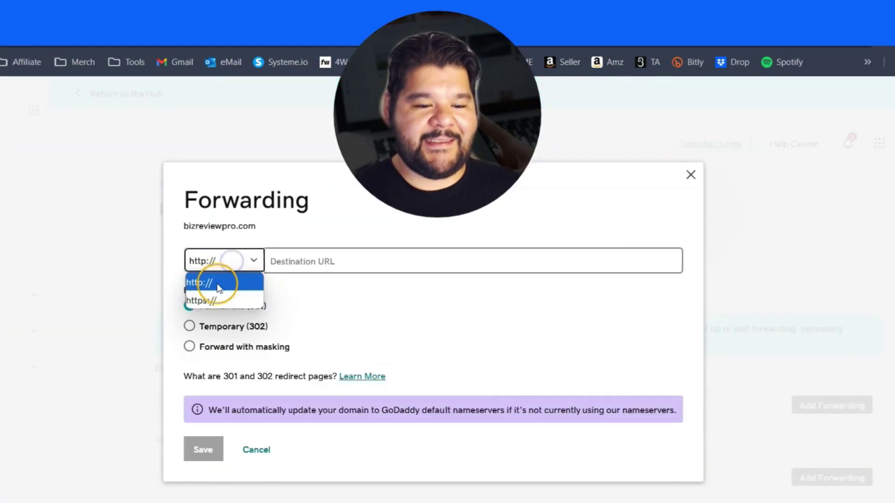
{"action": "left_click", "coordinate": [216, 303]}
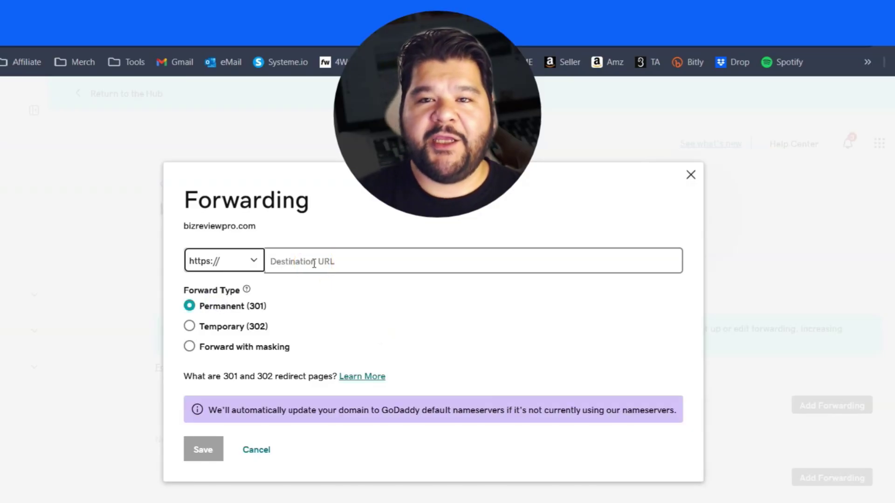
{"action": "left_click", "coordinate": [314, 263]}
{"action": "type", "text": "ww"}
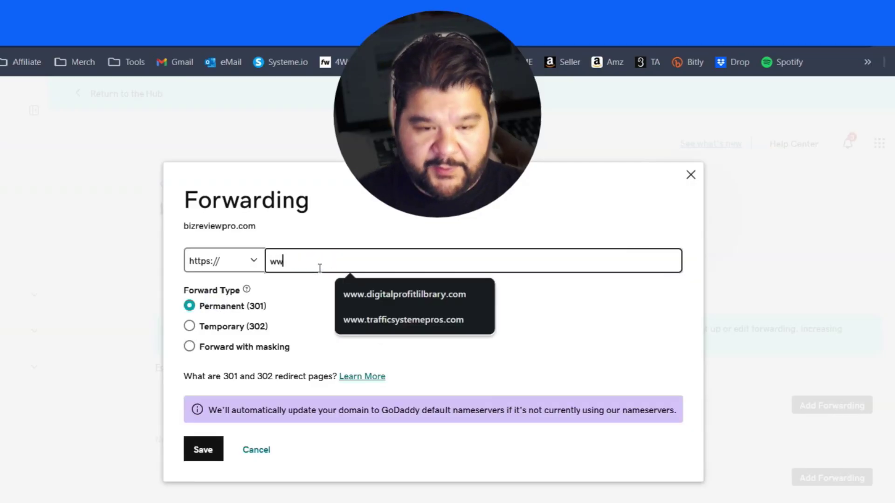
{"action": "type", "text": "w.bizreviewpro.com"}
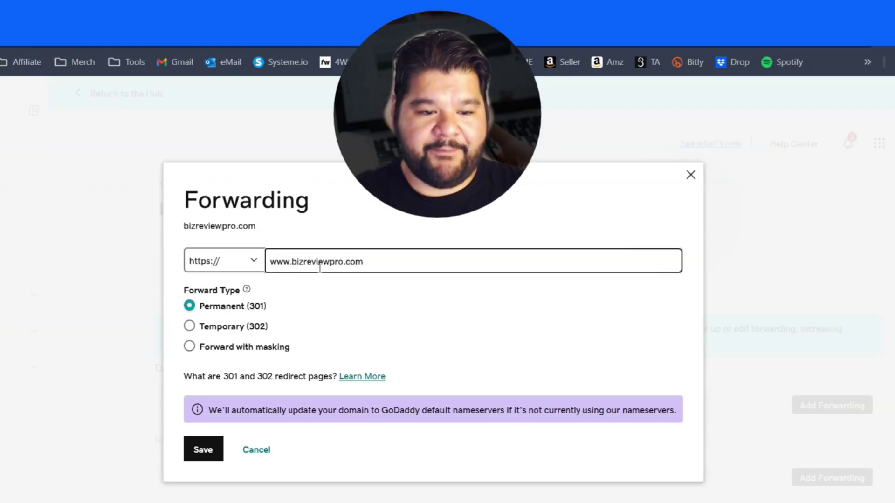
{"action": "left_click", "coordinate": [217, 462]}
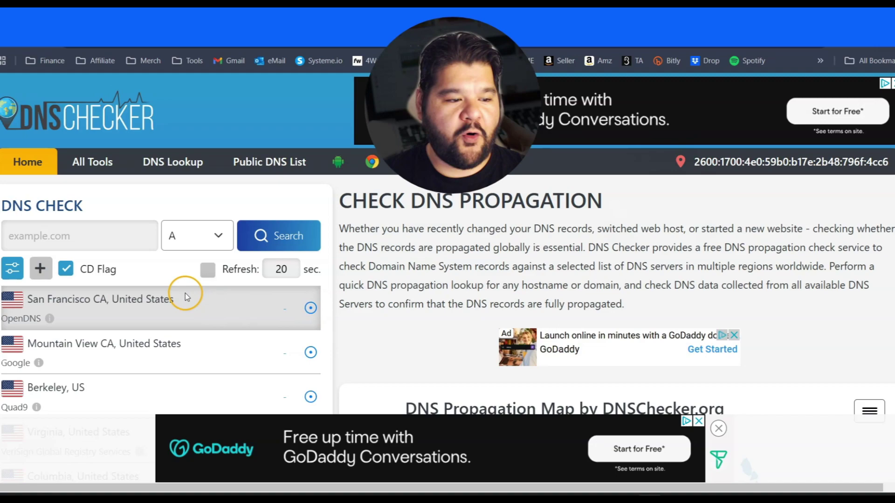
{"action": "left_click", "coordinate": [36, 233]}
{"action": "type", "text": "ww"}
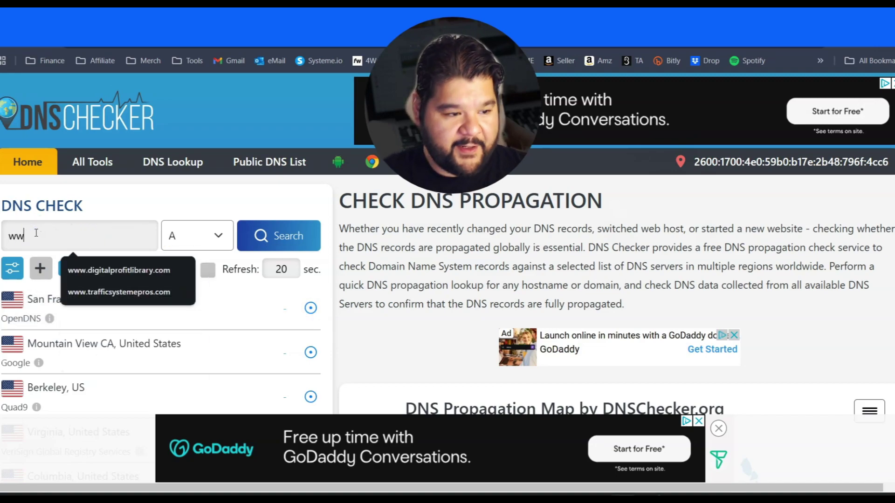
{"action": "type", "text": "w.b"}
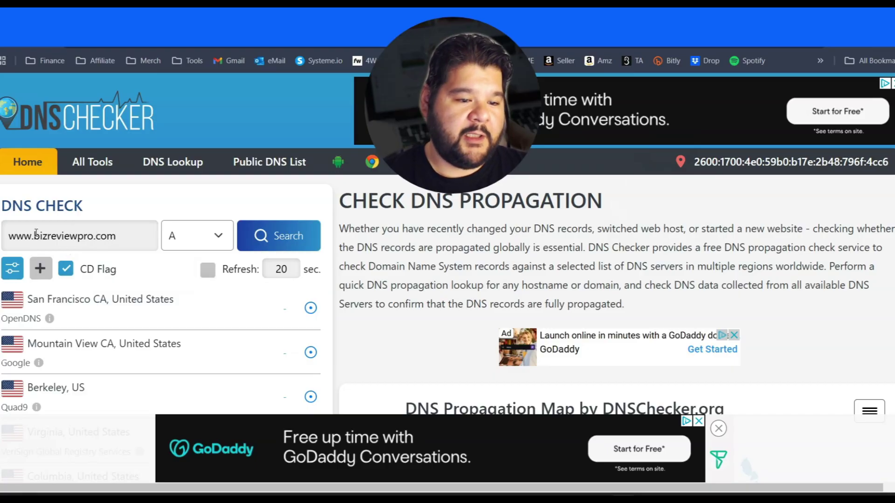
{"action": "type", "text": "izreviewpro.com"}
{"action": "left_click", "coordinate": [198, 229]}
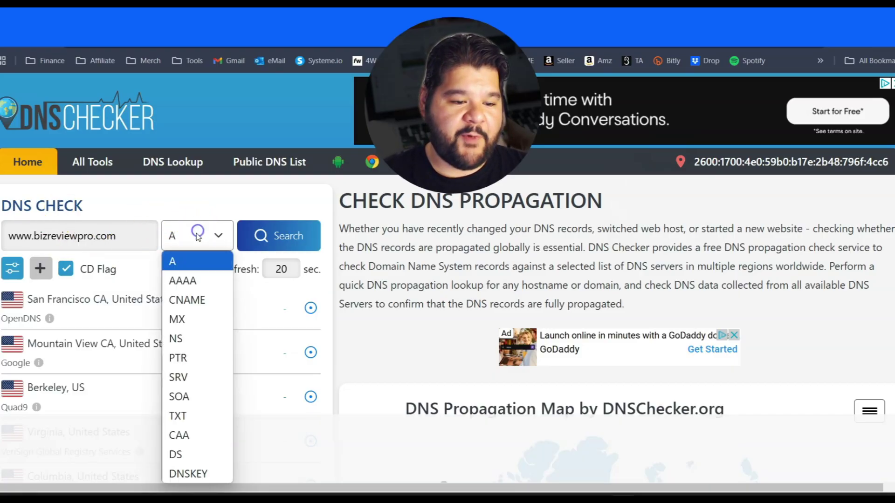
{"action": "left_click", "coordinate": [190, 294]}
{"action": "left_click", "coordinate": [252, 235]}
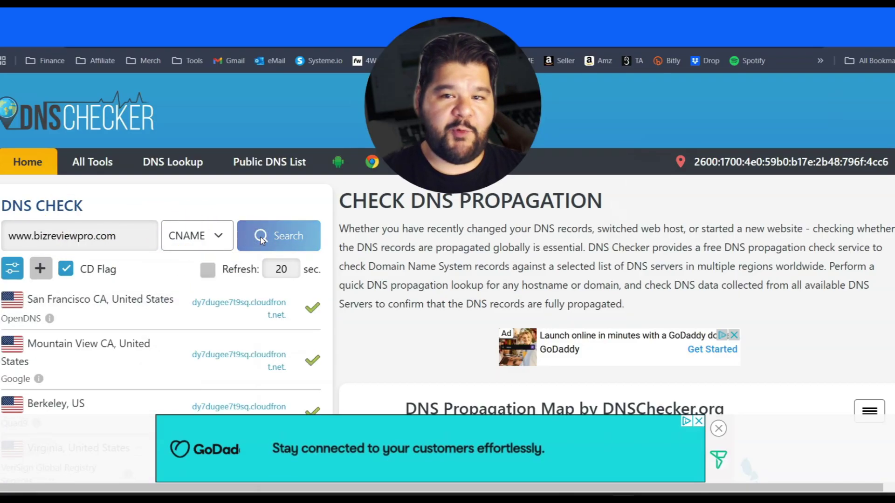
{"action": "scroll", "coordinate": [307, 309], "scroll_direction": "down", "scroll_amount": 3}
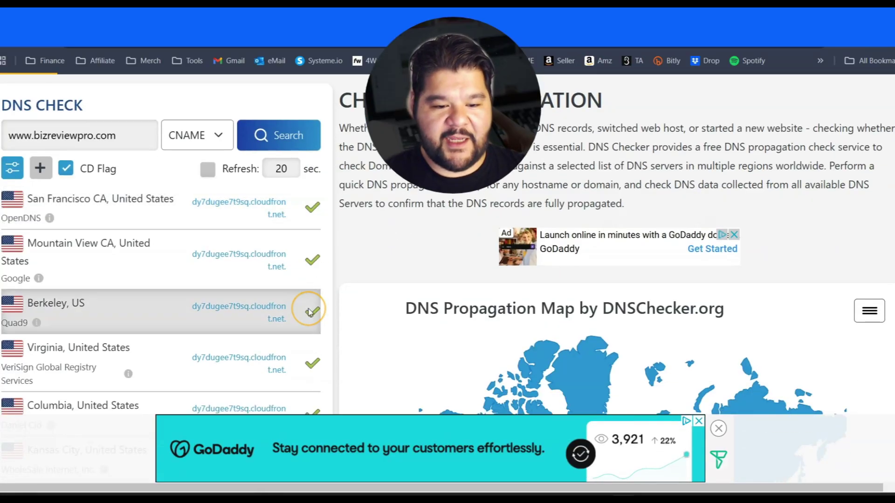
{"action": "scroll", "coordinate": [310, 312], "scroll_direction": "down", "scroll_amount": 10}
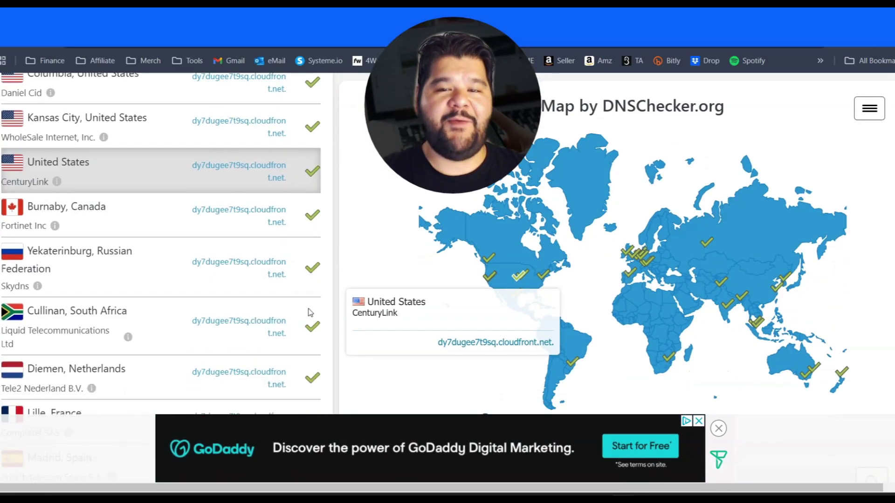
{"action": "scroll", "coordinate": [308, 313], "scroll_direction": "down", "scroll_amount": 8}
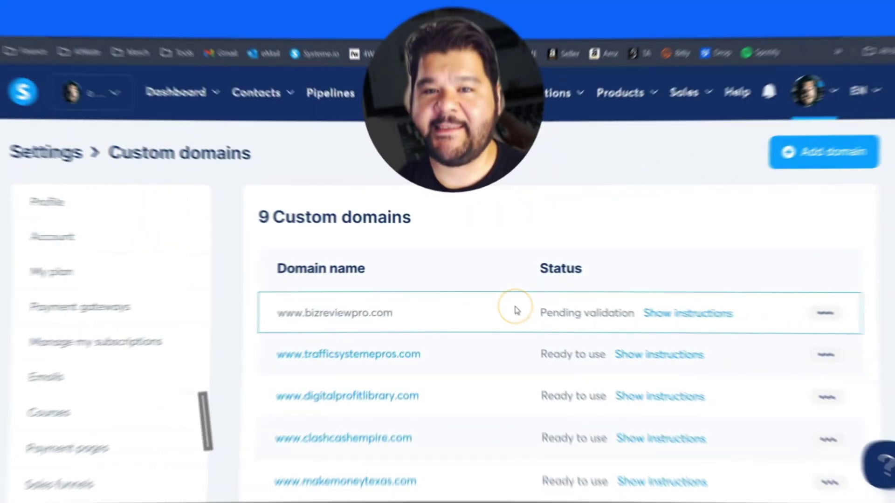
- Note bizreviewpro.com's Pending validation status in Custom domains, then go to Emails settings
{"action": "left_click_drag", "start_coordinate": [536, 313], "coordinate": [628, 315]}
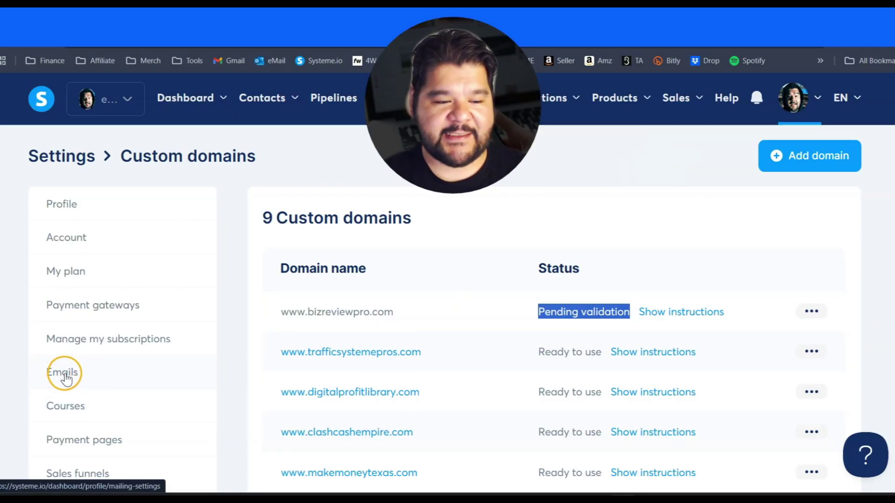
{"action": "left_click", "coordinate": [66, 377]}
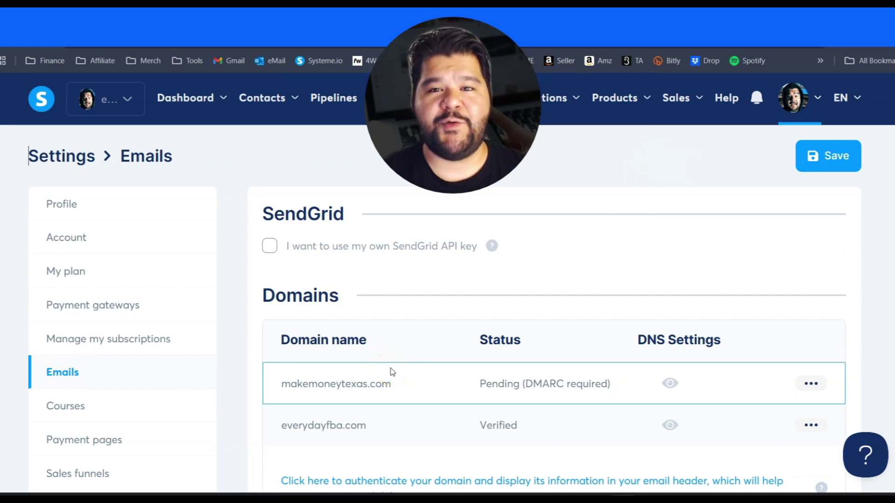
{"action": "left_click", "coordinate": [450, 347]}
{"action": "scroll", "coordinate": [450, 349], "scroll_direction": "down", "scroll_amount": 4}
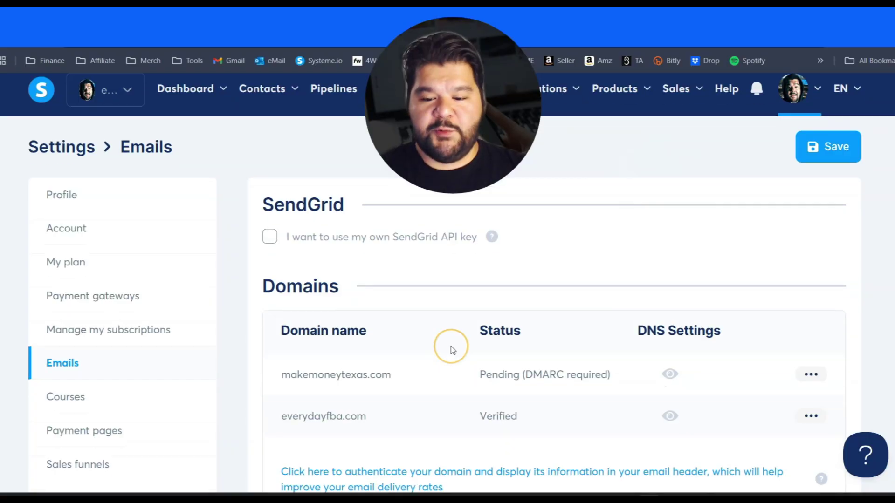
{"action": "scroll", "coordinate": [449, 349], "scroll_direction": "up", "scroll_amount": 2}
- Submit bizreviewpro.com for email domain authentication in Systeme.io
{"action": "left_click", "coordinate": [335, 387]}
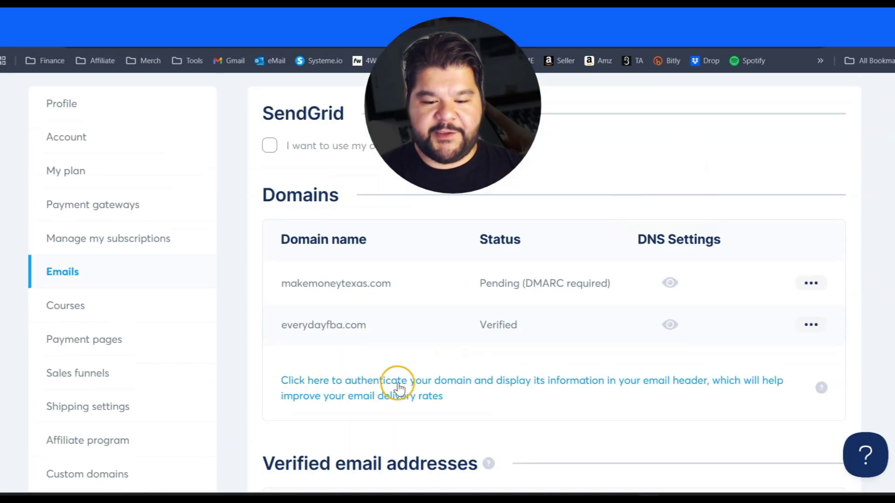
{"action": "scroll", "coordinate": [395, 380], "scroll_direction": "down", "scroll_amount": 2}
{"action": "left_click", "coordinate": [414, 283]}
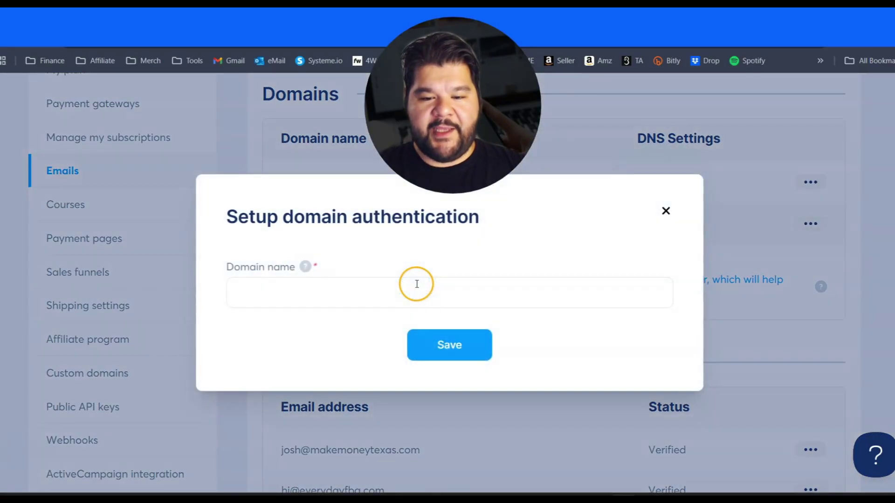
{"action": "left_click", "coordinate": [361, 291]}
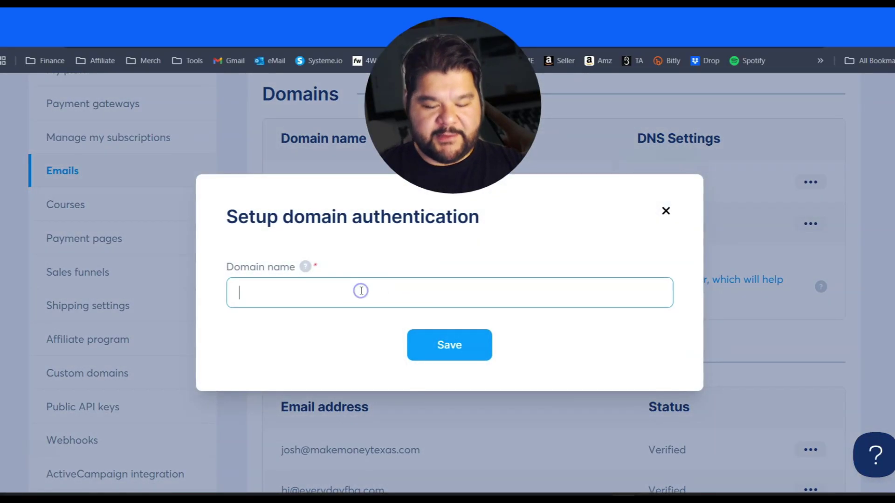
{"action": "left_click", "coordinate": [471, 349]}
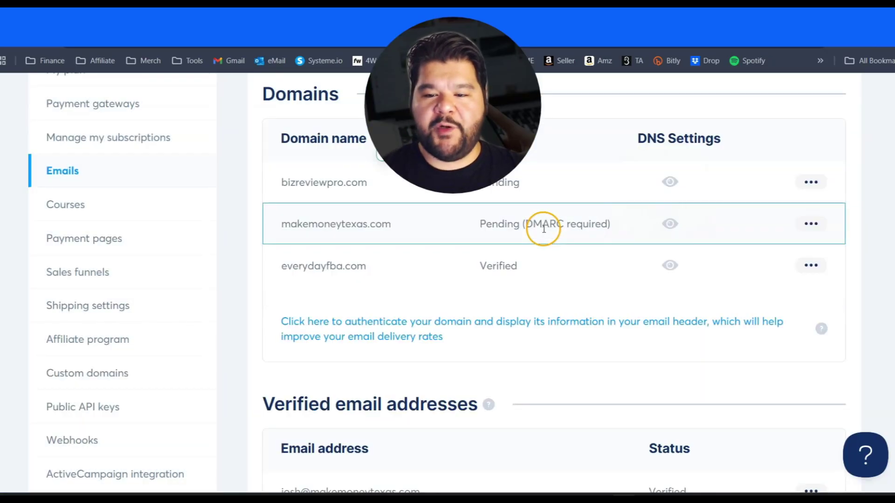
{"action": "scroll", "coordinate": [505, 252], "scroll_direction": "up", "scroll_amount": 4}
{"action": "scroll", "coordinate": [506, 253], "scroll_direction": "down", "scroll_amount": 2}
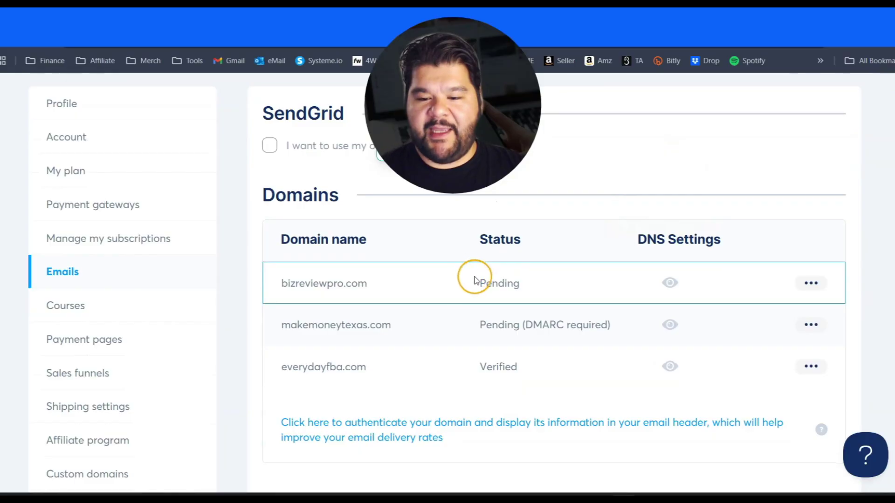
{"action": "left_click_drag", "start_coordinate": [476, 282], "coordinate": [569, 281]}
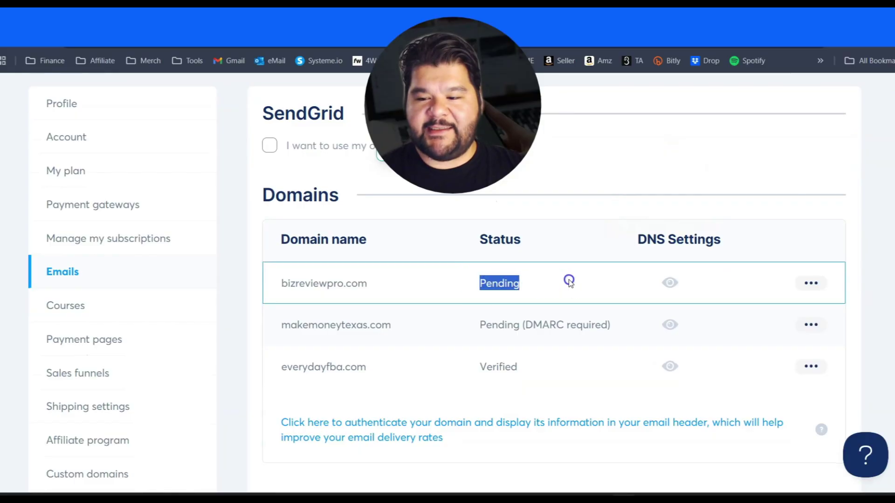
- Show bizreviewpro.com's required email DNS records and copy the first CNAME's host prefix
{"action": "left_click", "coordinate": [670, 283]}
{"action": "scroll", "coordinate": [455, 308], "scroll_direction": "down", "scroll_amount": 1}
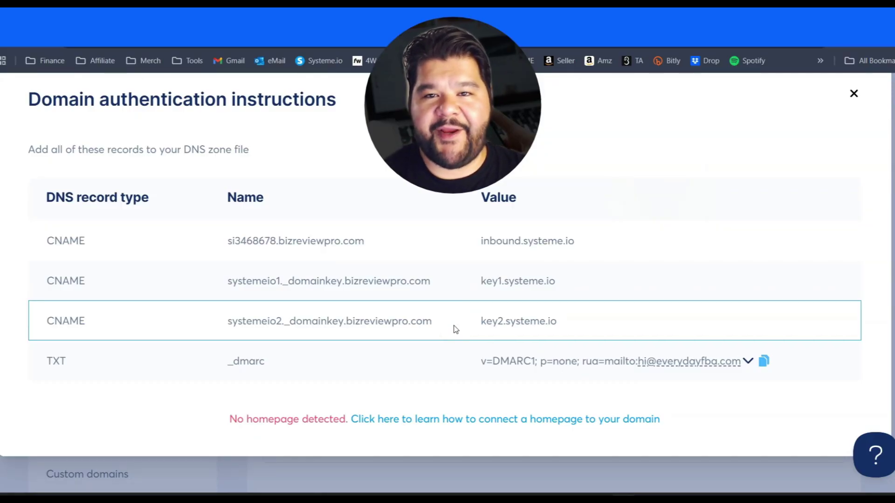
{"action": "left_click_drag", "start_coordinate": [226, 241], "coordinate": [265, 241]}
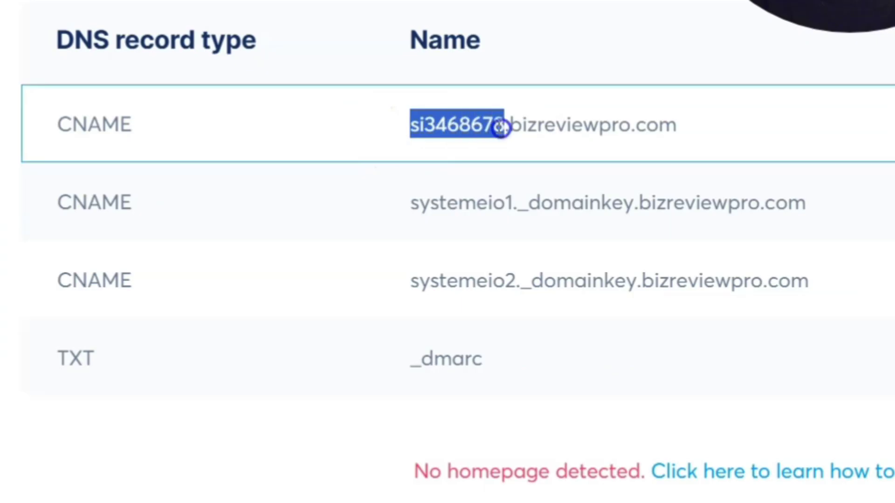
{"action": "right_click", "coordinate": [501, 127]}
{"action": "left_click", "coordinate": [583, 158]}
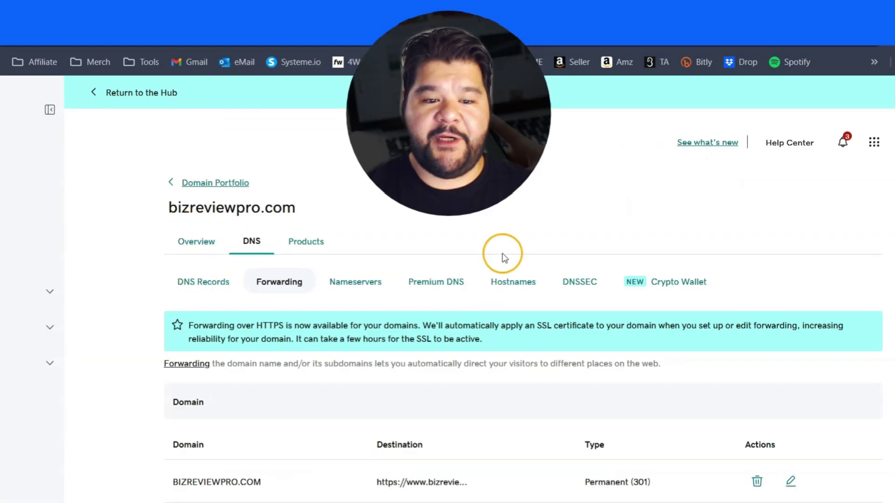
- Start a new GoDaddy CNAME record and paste the Systeme.io host si3468678 as its Name
{"action": "left_click", "coordinate": [208, 284]}
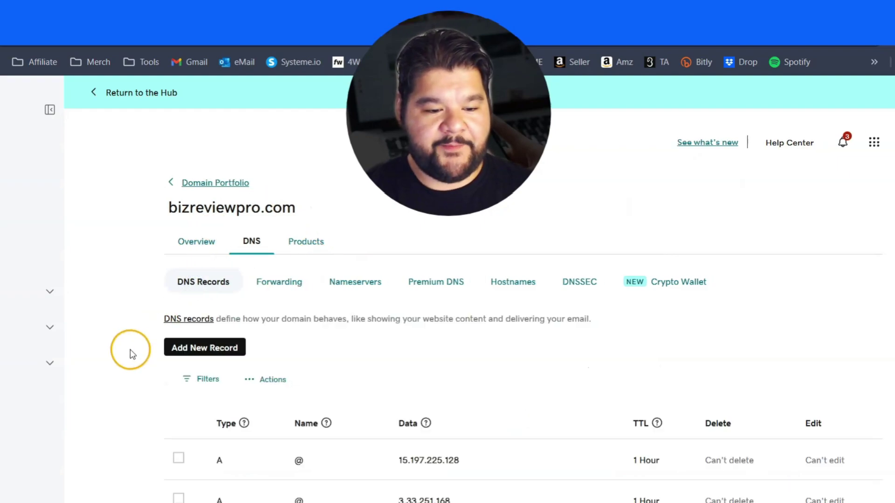
{"action": "scroll", "coordinate": [130, 350], "scroll_direction": "down", "scroll_amount": 3}
{"action": "left_click", "coordinate": [202, 232]}
{"action": "left_click", "coordinate": [261, 307]}
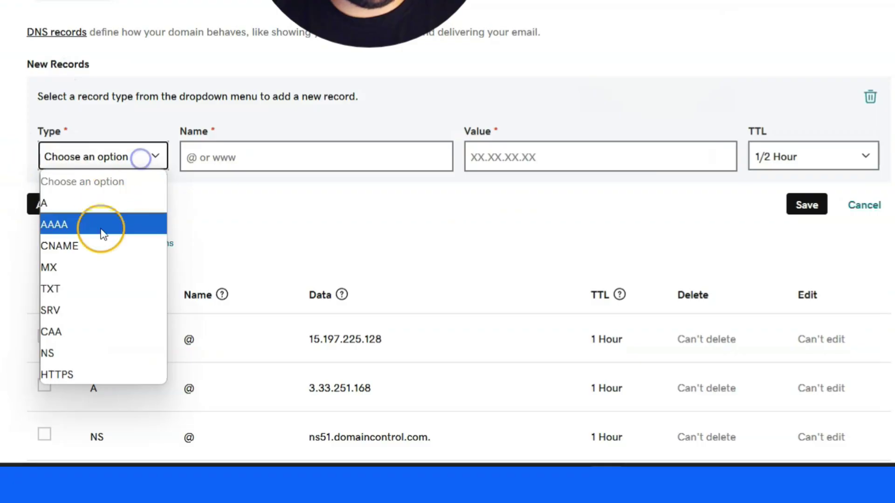
{"action": "left_click", "coordinate": [98, 245]}
{"action": "scroll", "coordinate": [201, 246], "scroll_direction": "up", "scroll_amount": 3}
{"action": "right_click", "coordinate": [217, 299]}
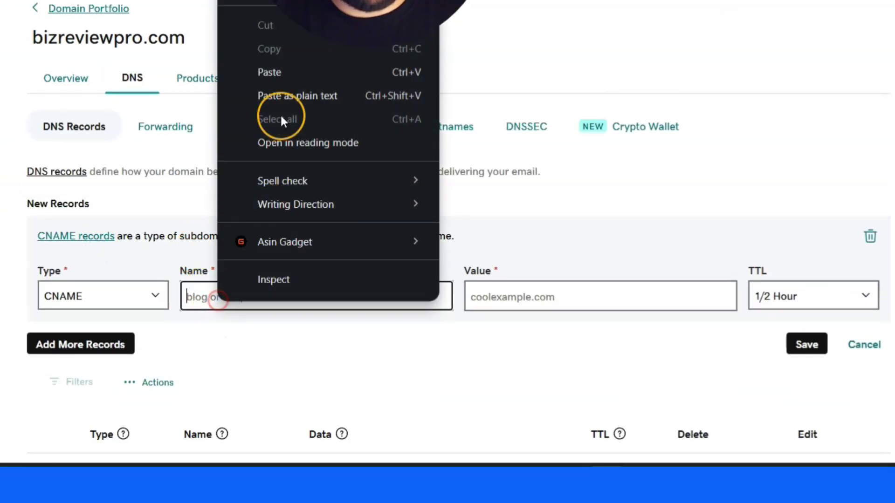
{"action": "left_click", "coordinate": [284, 72]}
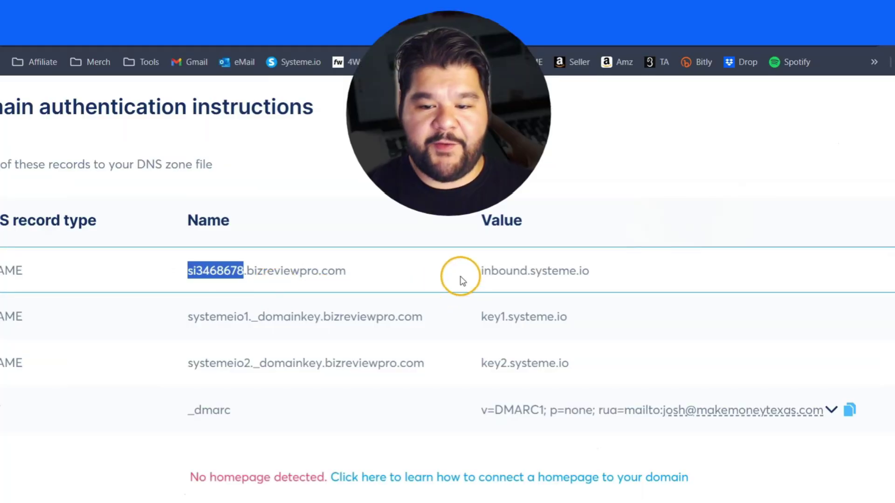
- Copy inbound.systeme.io from Systeme.io into the record's Value and save it
{"action": "double_click", "coordinate": [512, 274]}
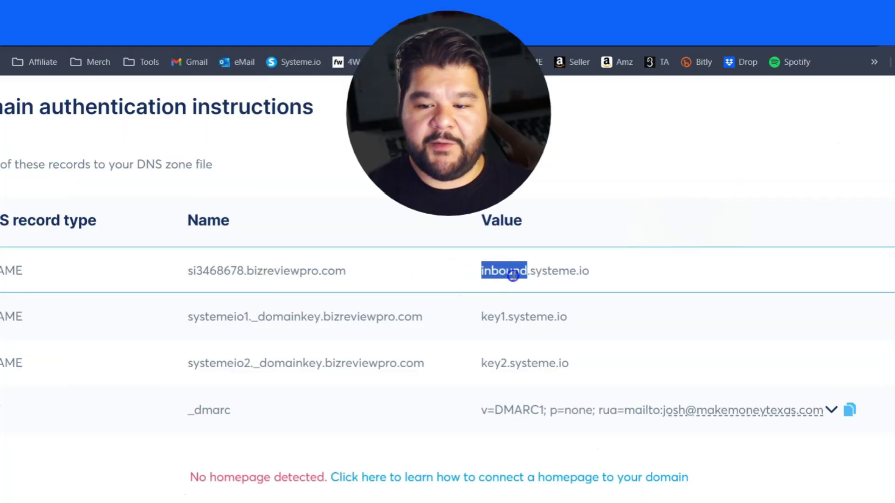
{"action": "left_click_drag", "start_coordinate": [512, 275], "coordinate": [594, 276]}
{"action": "right_click", "coordinate": [573, 272]}
{"action": "left_click", "coordinate": [533, 267]}
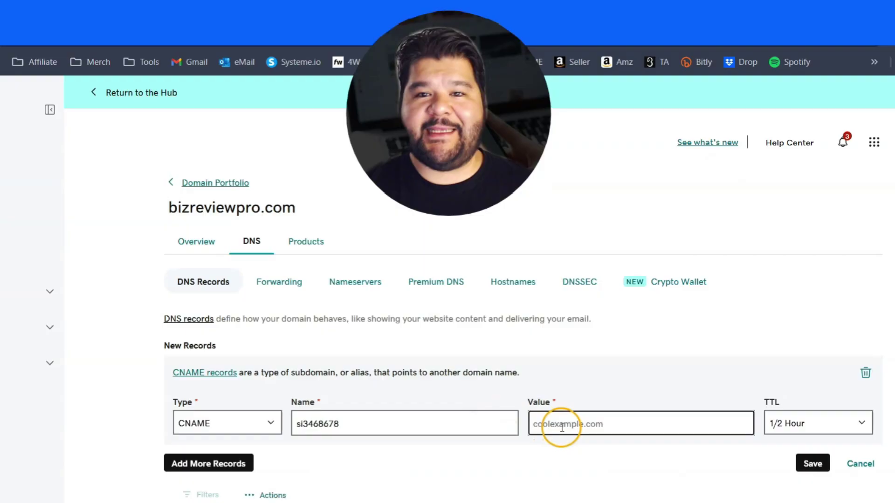
{"action": "key", "text": "ctrl+v"}
{"action": "left_click", "coordinate": [811, 463]}
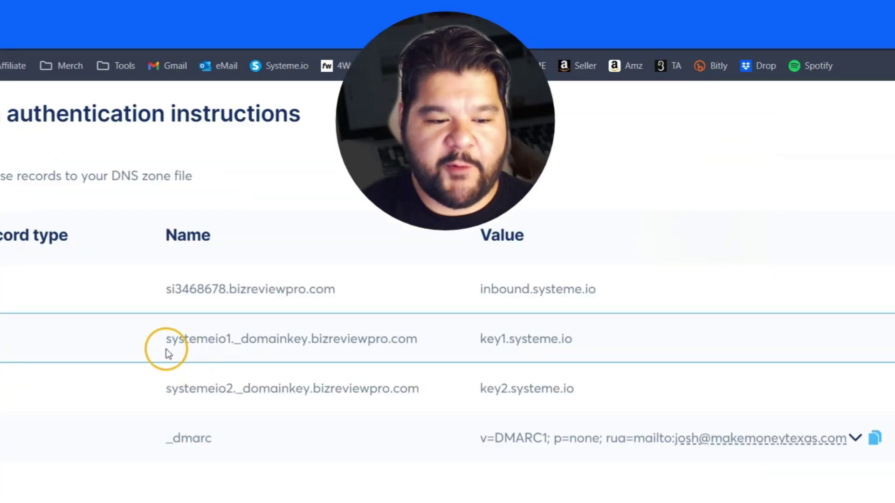
- Copy the systemeio1._domainkey record name from Systeme.io's authentication instructions
{"action": "left_click_drag", "start_coordinate": [166, 342], "coordinate": [216, 342]}
{"action": "left_click_drag", "start_coordinate": [395, 237], "coordinate": [539, 236]}
{"action": "right_click", "coordinate": [513, 235]}
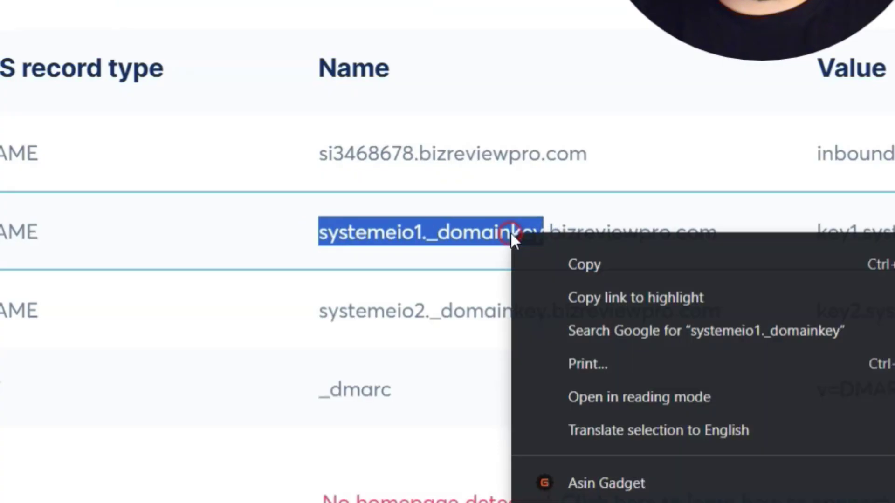
{"action": "left_click", "coordinate": [605, 264]}
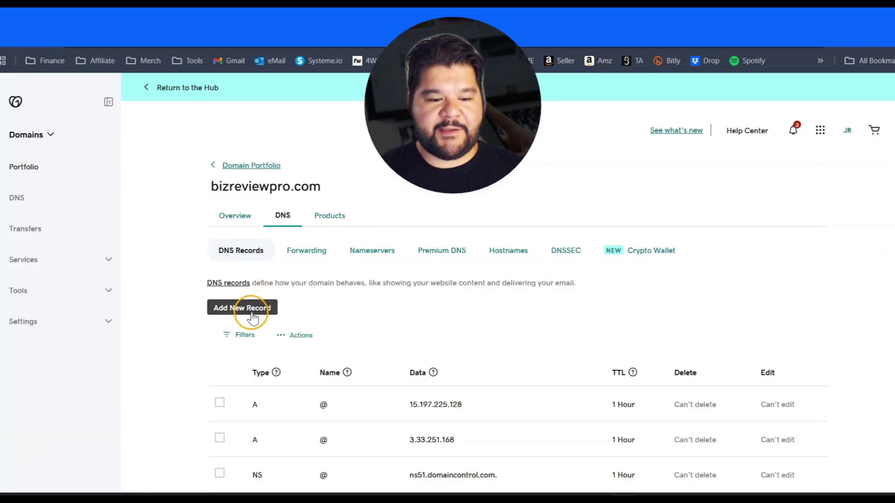
- Add a new GoDaddy CNAME record named systemeio1._domainkey, then select key1.systeme.io for copying
{"action": "left_click", "coordinate": [252, 310]}
{"action": "left_click", "coordinate": [265, 371]}
{"action": "left_click", "coordinate": [260, 264]}
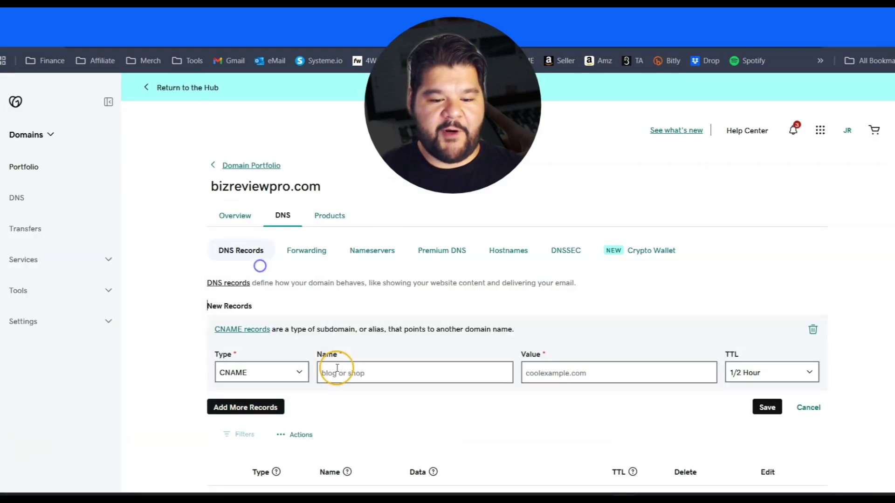
{"action": "right_click", "coordinate": [337, 371]}
{"action": "left_click", "coordinate": [397, 210]}
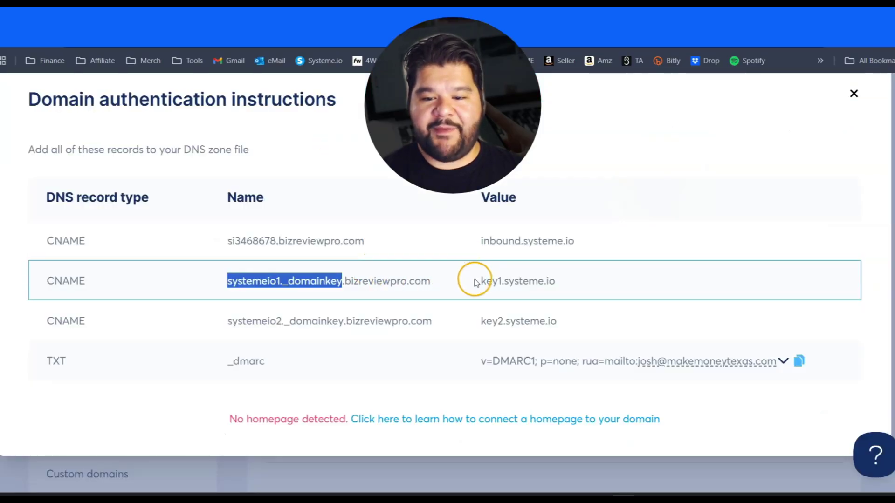
{"action": "left_click_drag", "start_coordinate": [476, 282], "coordinate": [557, 285]}
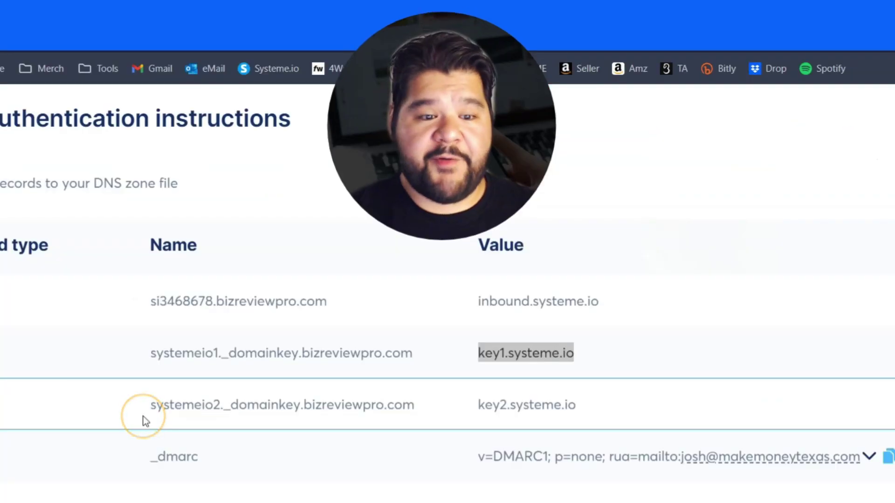
- Copy systemeio2._domainkey and add a new GoDaddy CNAME record with that name
{"action": "left_click_drag", "start_coordinate": [142, 418], "coordinate": [277, 398]}
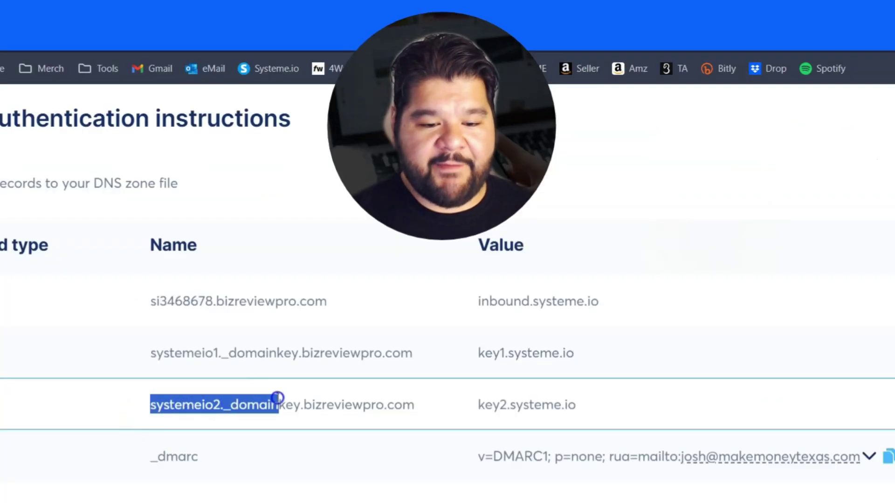
{"action": "right_click", "coordinate": [271, 401]}
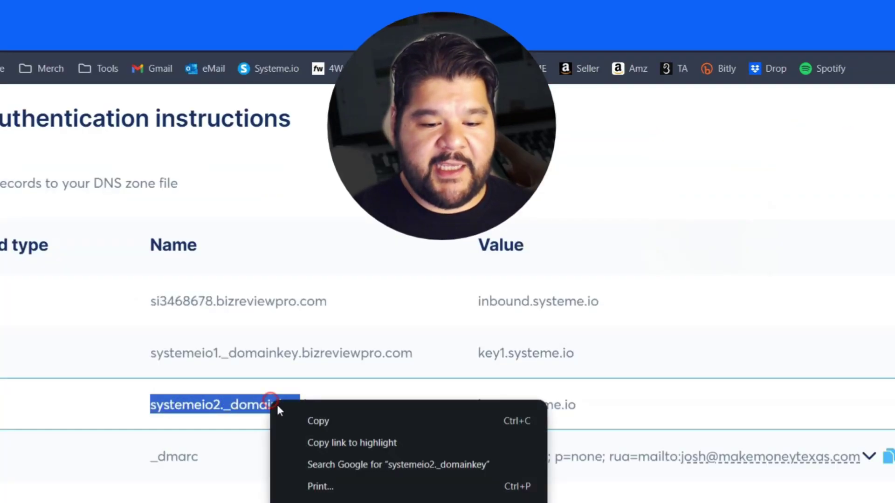
{"action": "left_click", "coordinate": [316, 422]}
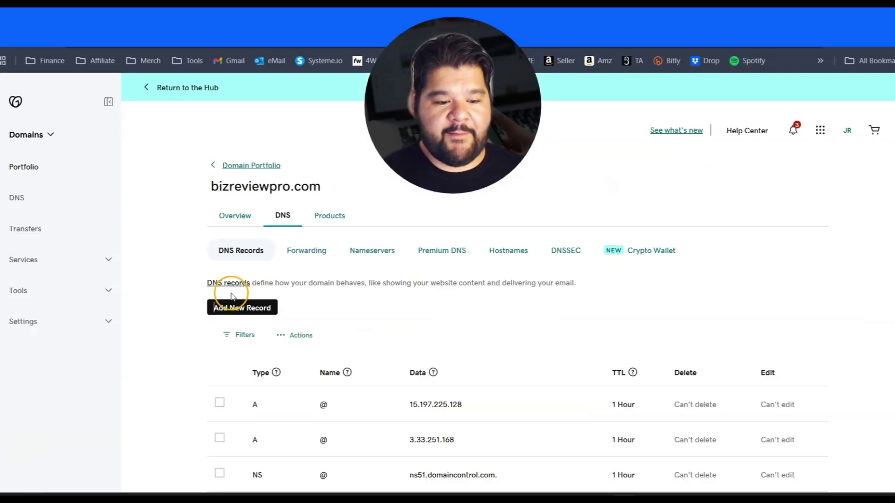
{"action": "left_click", "coordinate": [231, 300]}
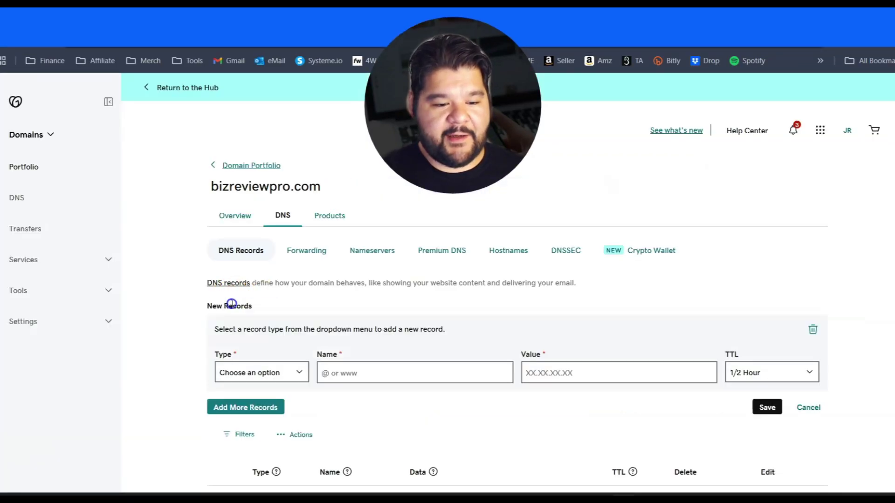
{"action": "left_click", "coordinate": [242, 369]}
{"action": "left_click", "coordinate": [253, 255]}
{"action": "left_click", "coordinate": [349, 365]}
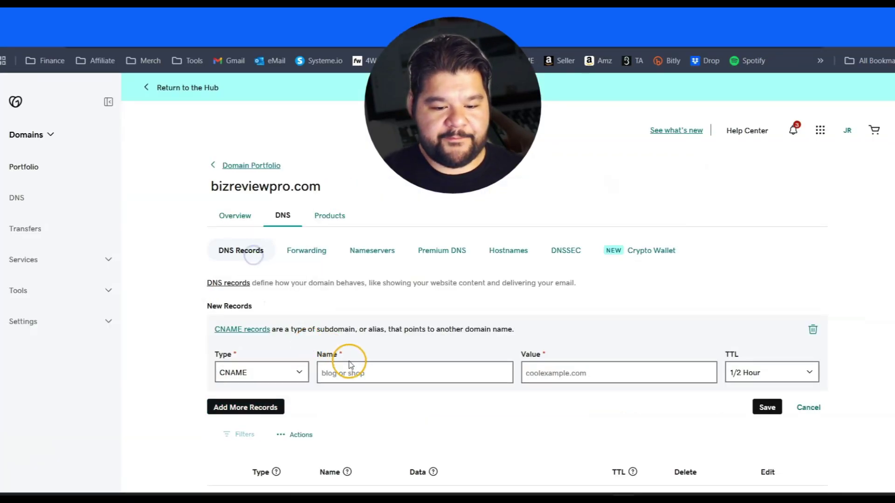
{"action": "right_click", "coordinate": [351, 366]}
{"action": "left_click", "coordinate": [388, 202]}
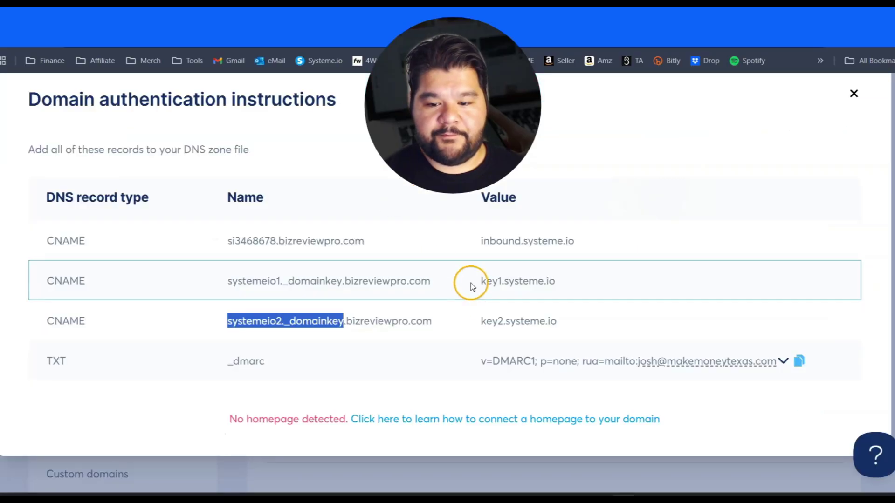
- Set the record's value to key2.systeme.io and save it
{"action": "left_click_drag", "start_coordinate": [481, 321], "coordinate": [554, 321]}
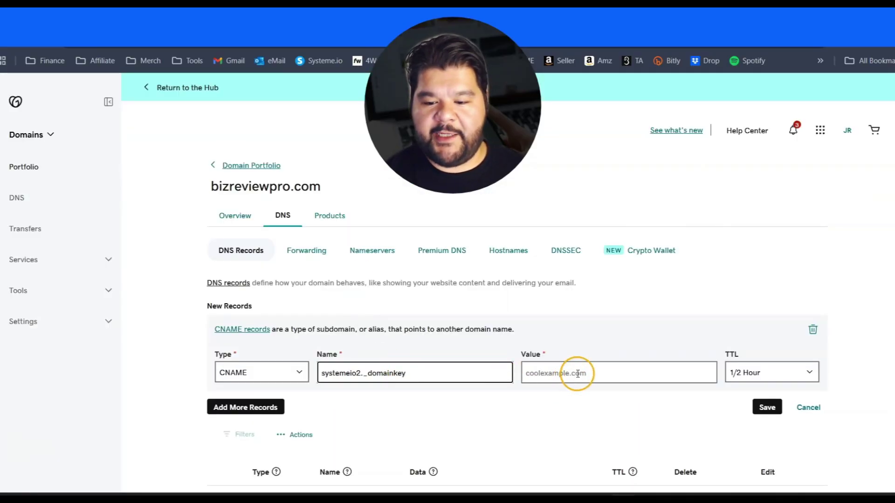
{"action": "left_click", "coordinate": [565, 373]}
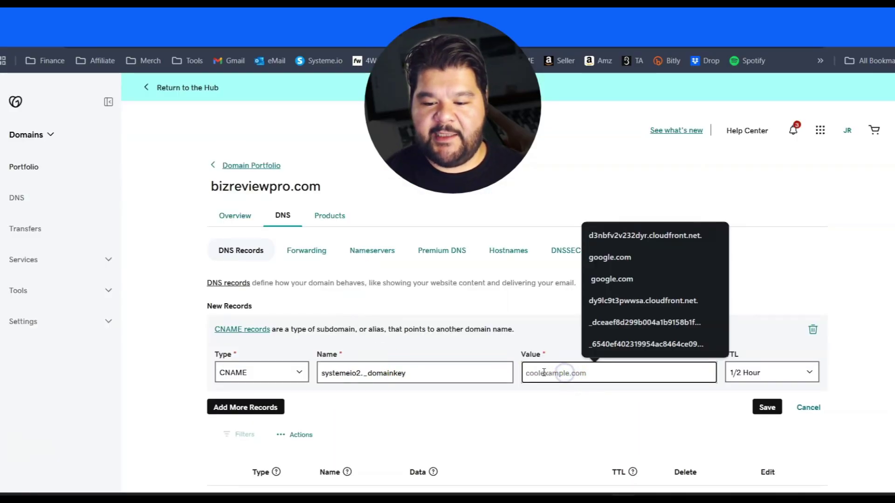
{"action": "key", "text": "ctrl+v"}
{"action": "left_click", "coordinate": [764, 407]}
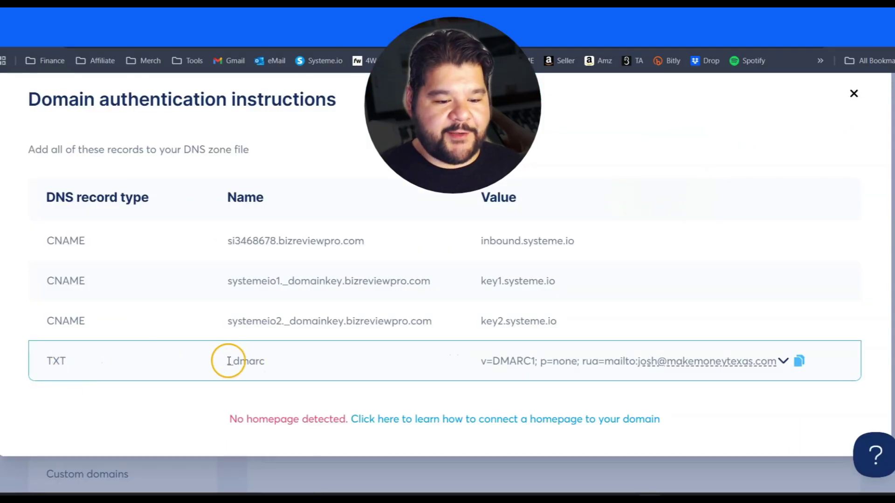
- Copy _dmarc from Systeme.io and add a new GoDaddy TXT record with that name
{"action": "double_click", "coordinate": [229, 361]}
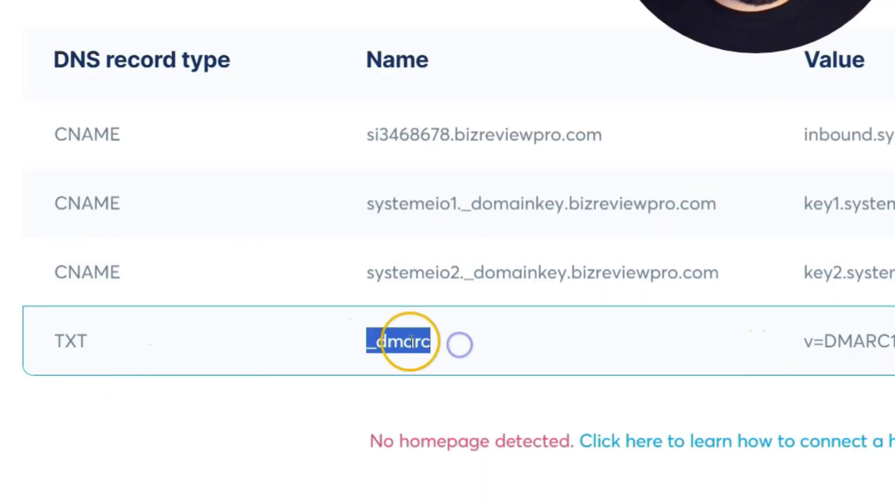
{"action": "right_click", "coordinate": [410, 342]}
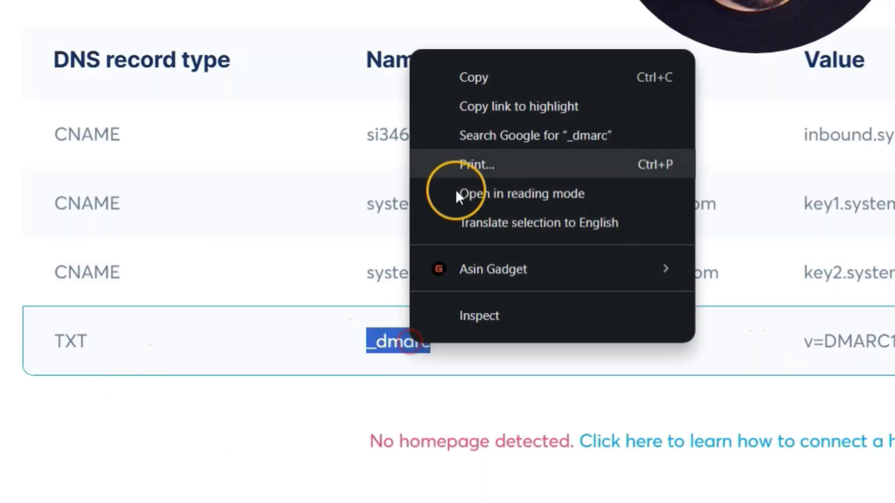
{"action": "left_click", "coordinate": [485, 82]}
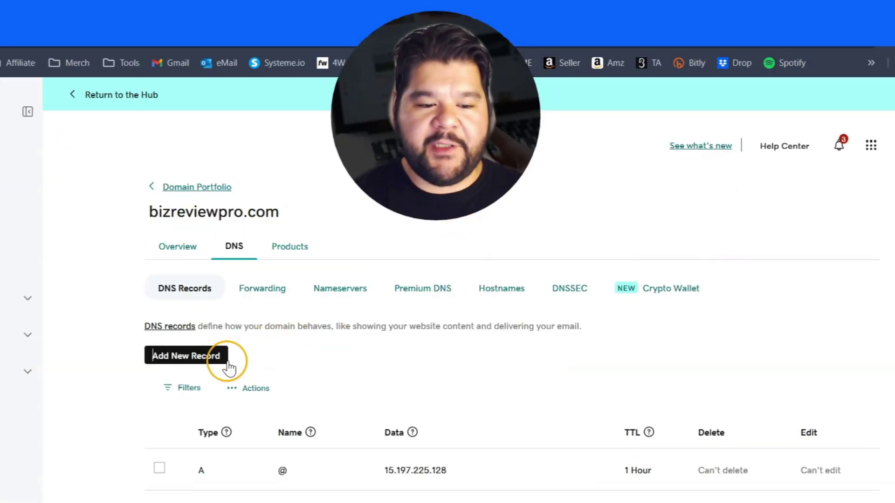
{"action": "left_click", "coordinate": [229, 368]}
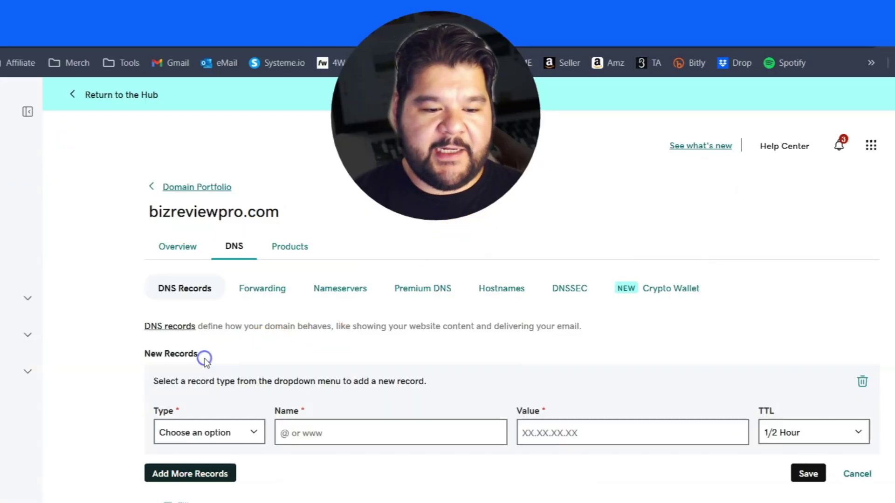
{"action": "left_click", "coordinate": [211, 431]}
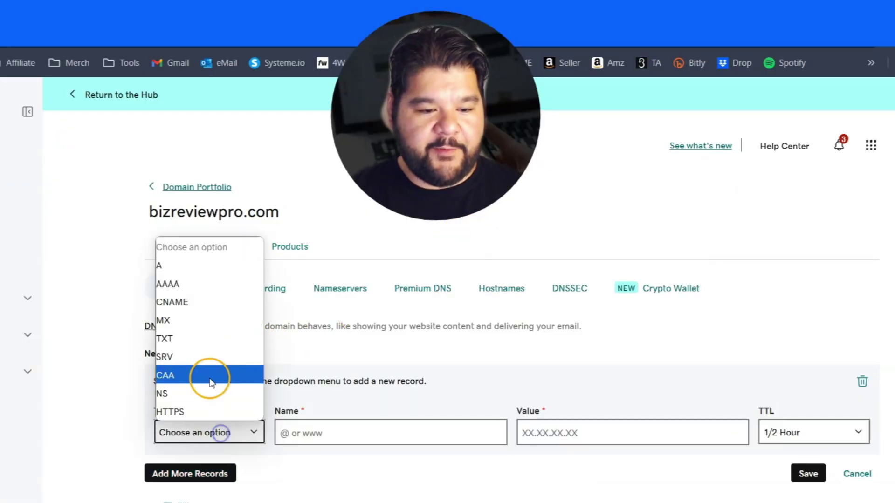
{"action": "left_click", "coordinate": [170, 341]}
{"action": "left_click", "coordinate": [324, 431]}
{"action": "right_click", "coordinate": [323, 431]}
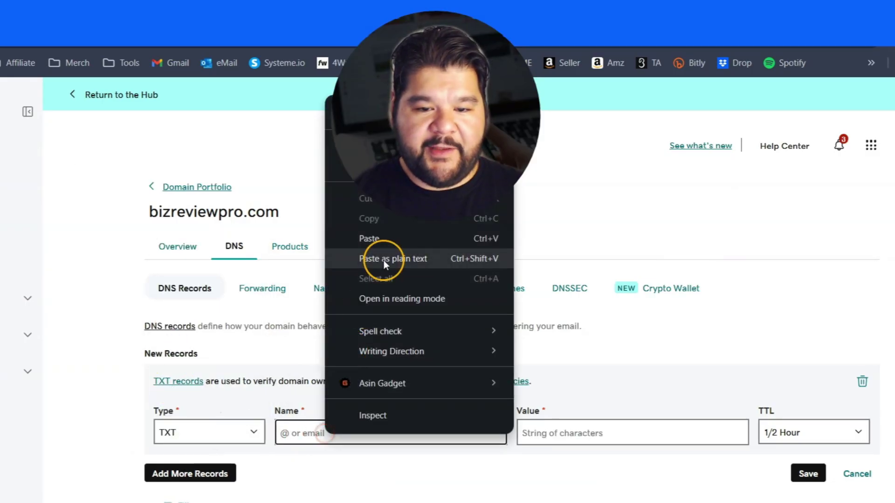
{"action": "left_click", "coordinate": [382, 260]}
- Paste the v=DMARC1; p=none policy from Systeme.io as the TXT value and save
{"action": "key", "text": "ctrl+Tab"}
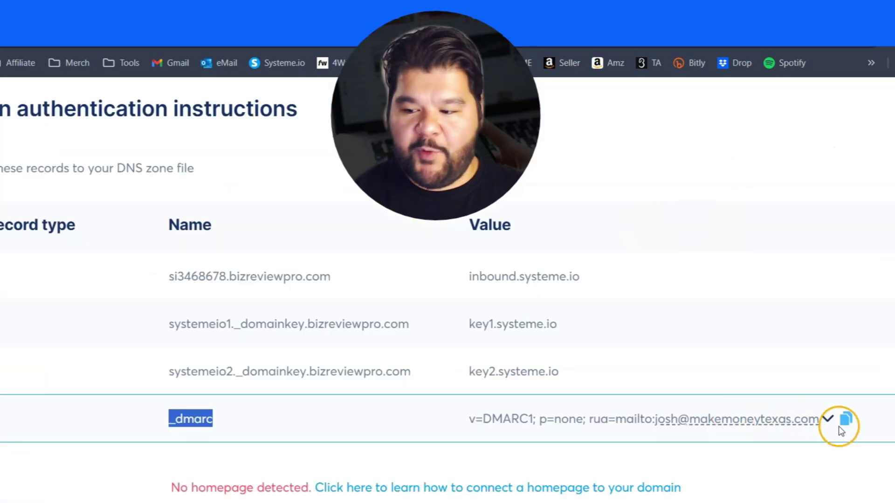
{"action": "left_click", "coordinate": [845, 420]}
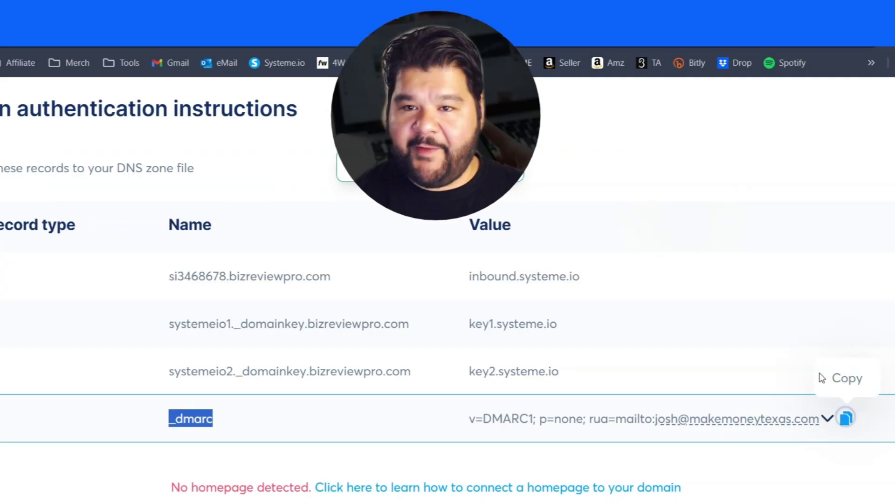
{"action": "key", "text": "ctrl+shift+Tab"}
{"action": "right_click", "coordinate": [548, 439]}
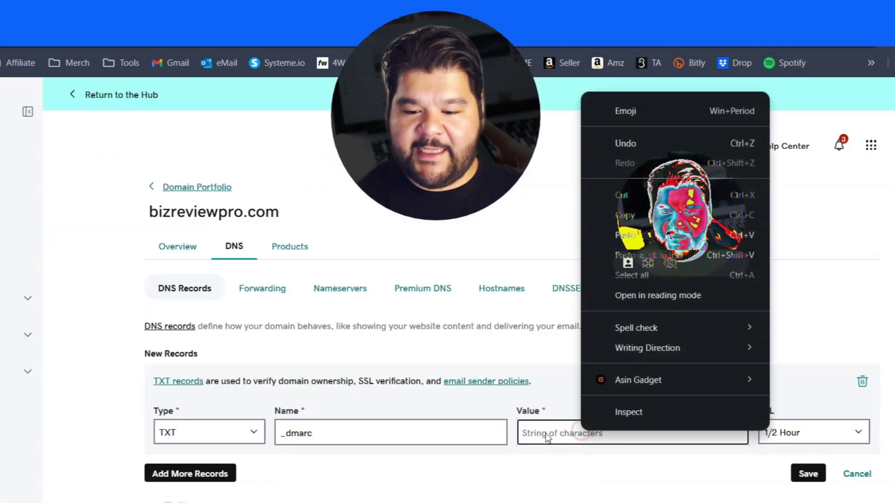
{"action": "left_click", "coordinate": [622, 264]}
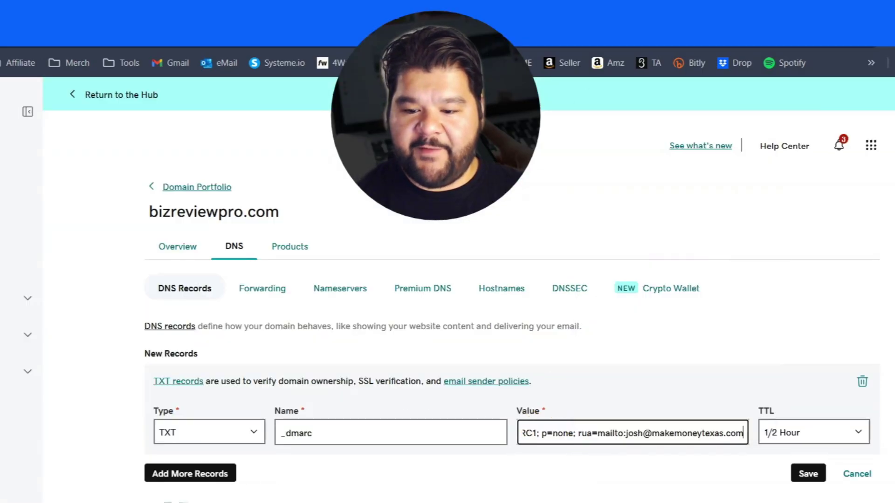
{"action": "left_click", "coordinate": [805, 474]}
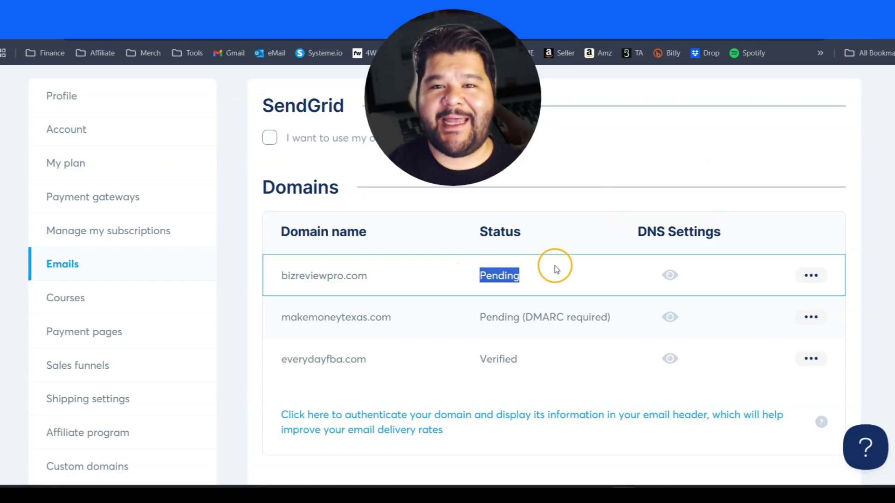
- Check bizreviewpro.com's Pending status and review the Verified email addresses list
{"action": "left_click", "coordinate": [550, 264]}
{"action": "scroll", "coordinate": [550, 265], "scroll_direction": "down", "scroll_amount": 6}
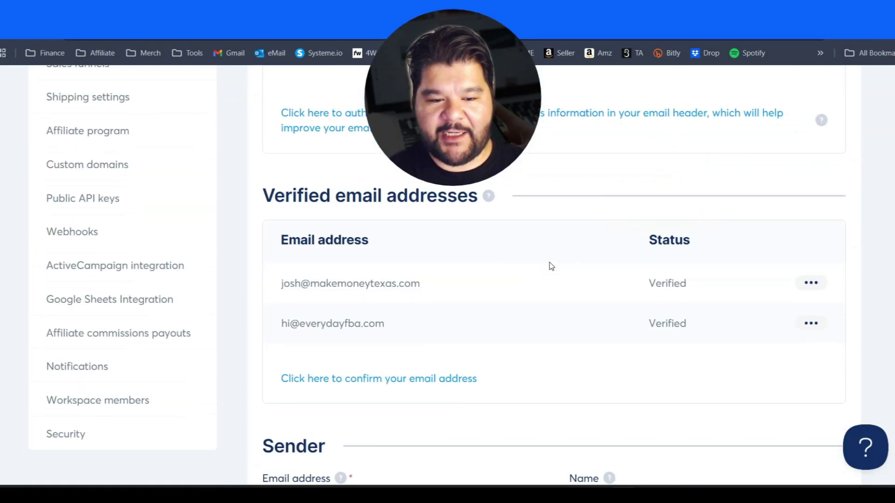
{"action": "left_click_drag", "start_coordinate": [263, 197], "coordinate": [464, 190]}
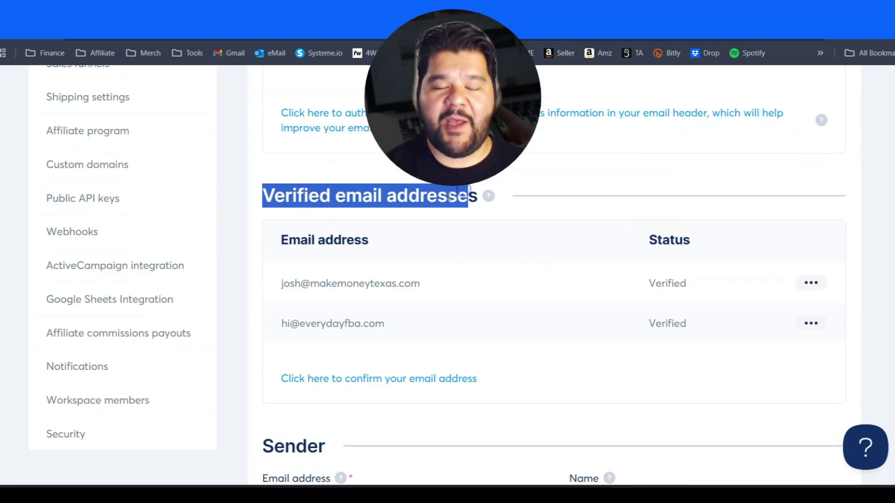
{"action": "scroll", "coordinate": [448, 198], "scroll_direction": "down", "scroll_amount": 4}
{"action": "scroll", "coordinate": [425, 317], "scroll_direction": "up", "scroll_amount": 4}
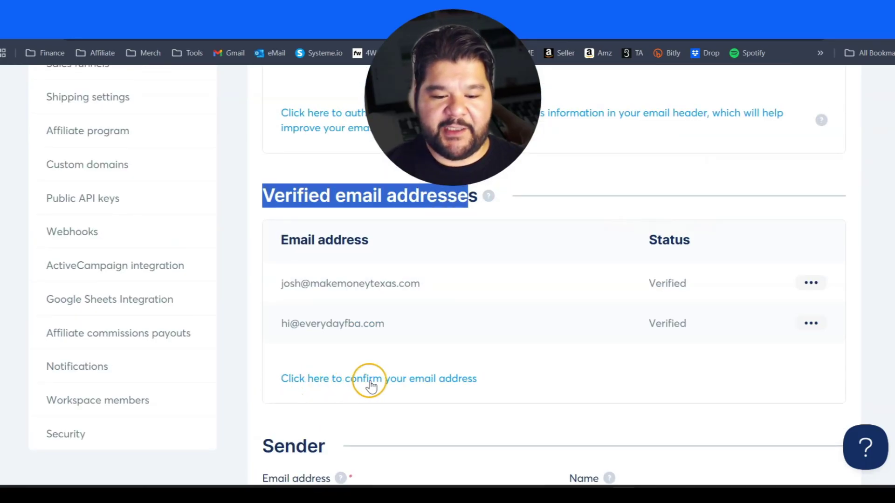
- Save a new bizreviewpro.com sender address, then follow the confirmation link in its inbox email
{"action": "left_click", "coordinate": [399, 382]}
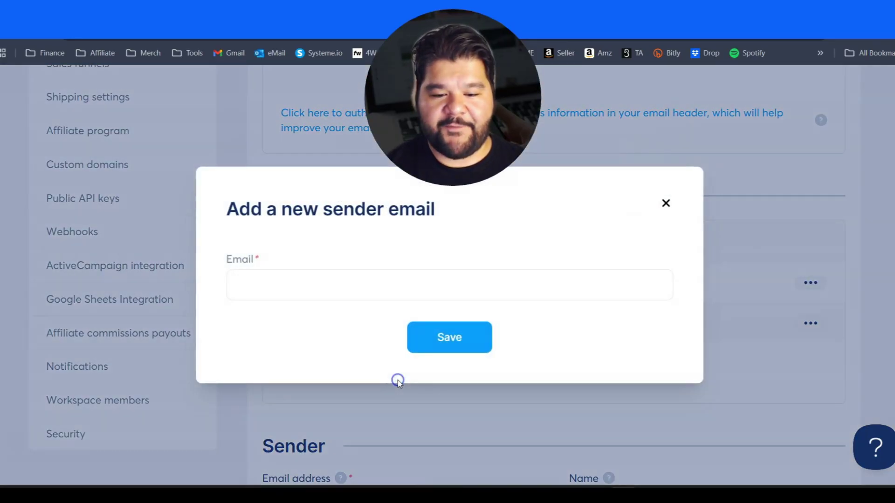
{"action": "left_click", "coordinate": [308, 286]}
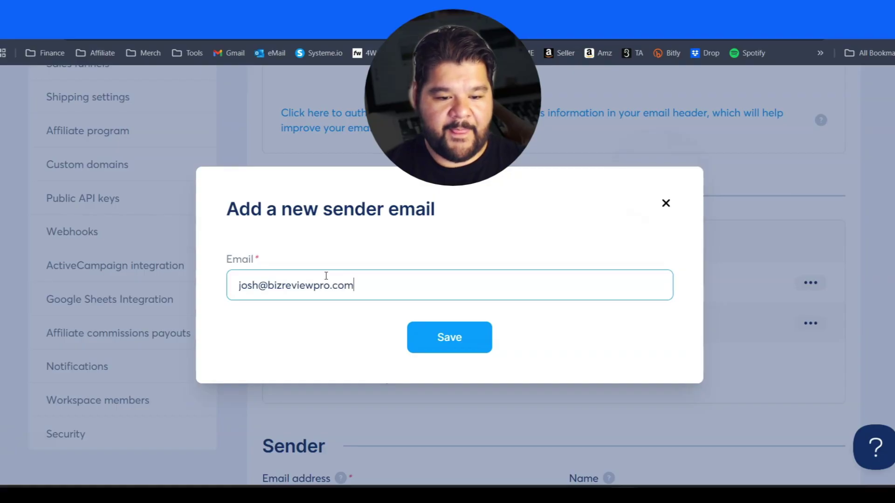
{"action": "left_click", "coordinate": [440, 334]}
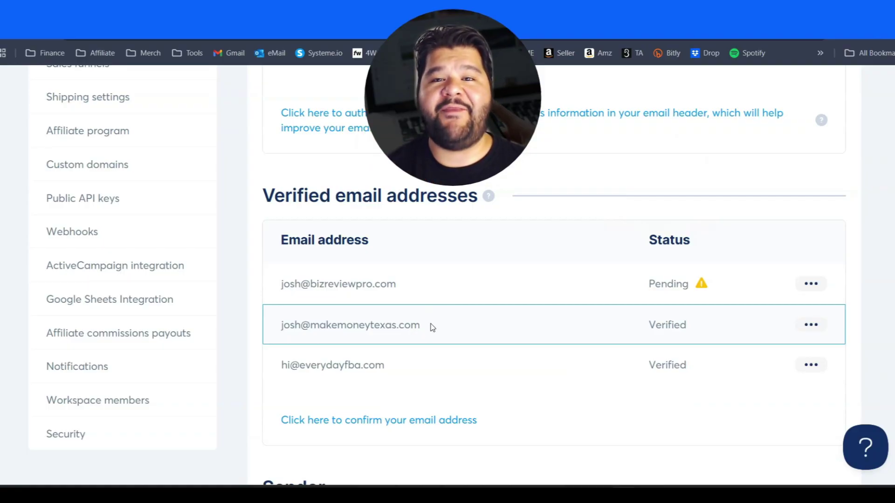
{"action": "left_click", "coordinate": [311, 244]}
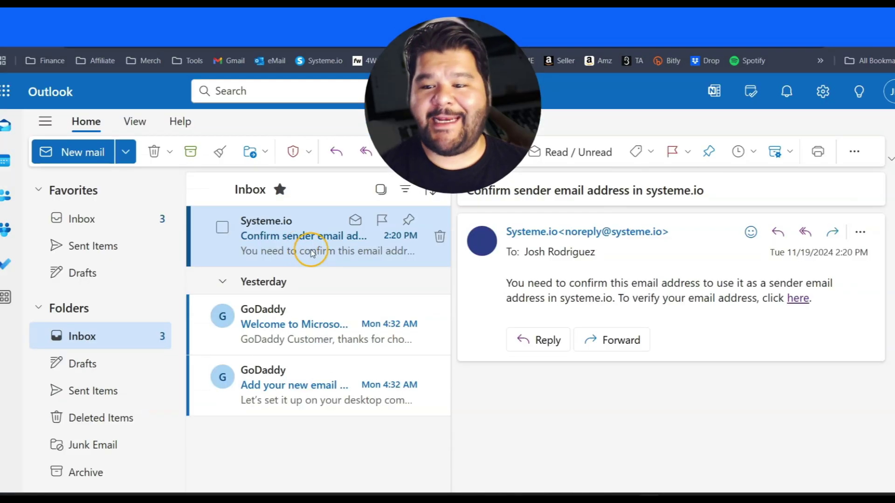
{"action": "left_click", "coordinate": [796, 299]}
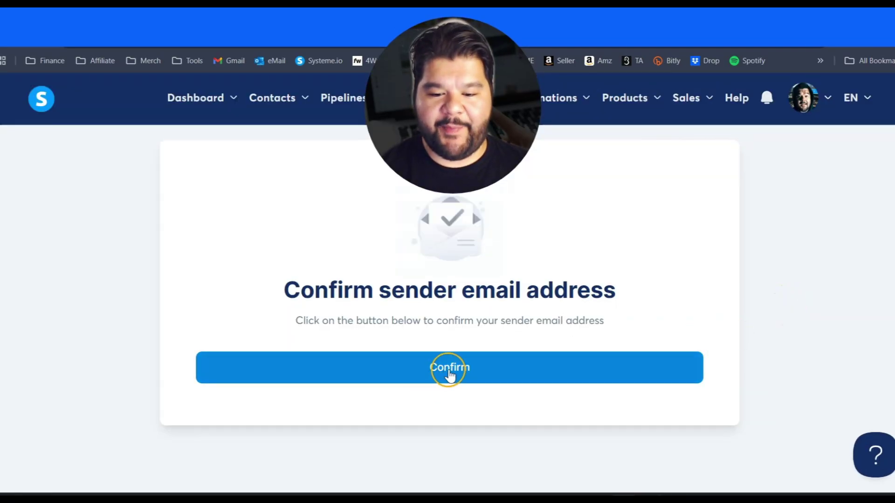
{"action": "left_click", "coordinate": [449, 371]}
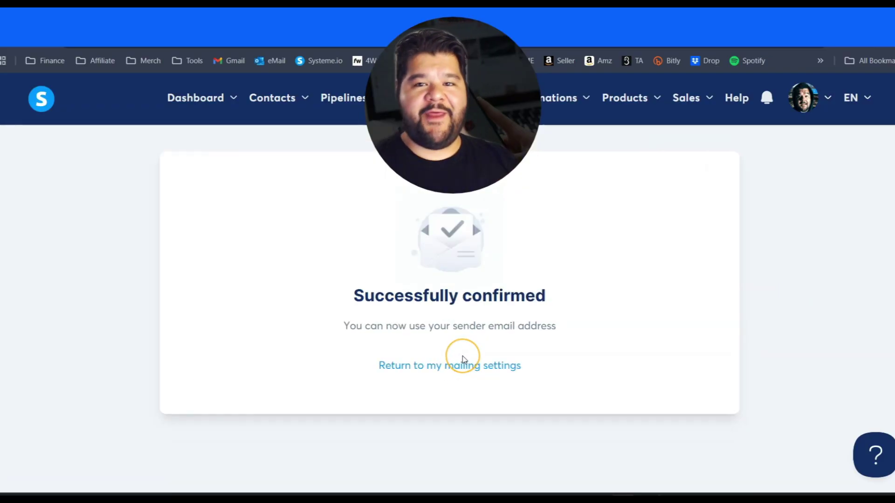
{"action": "left_click", "coordinate": [464, 364]}
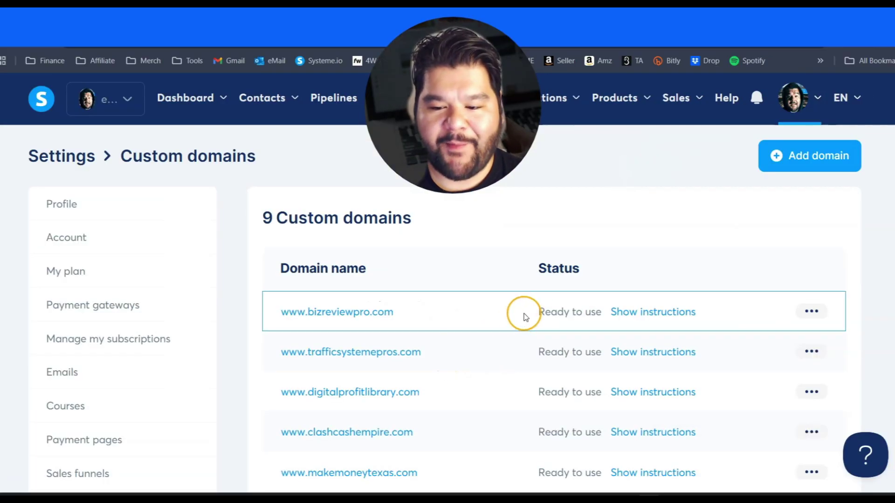
{"action": "left_click_drag", "start_coordinate": [525, 317], "coordinate": [578, 311]}
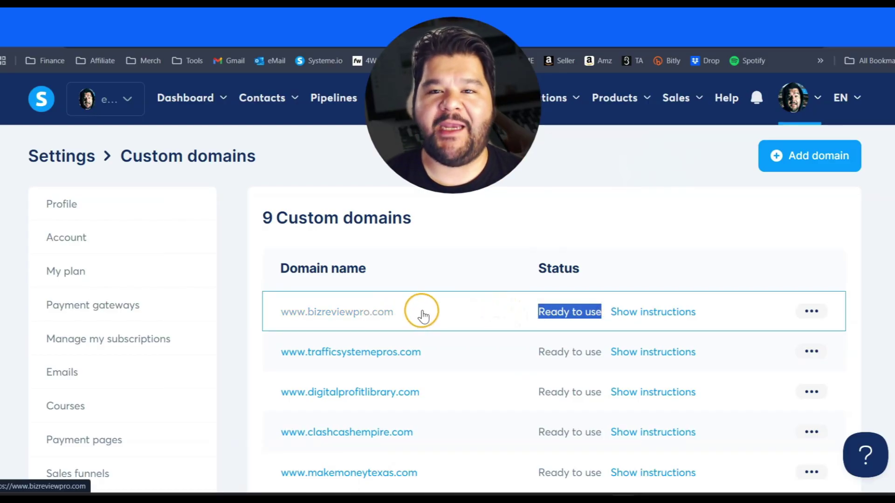
{"action": "mouse_move", "coordinate": [391, 97]}
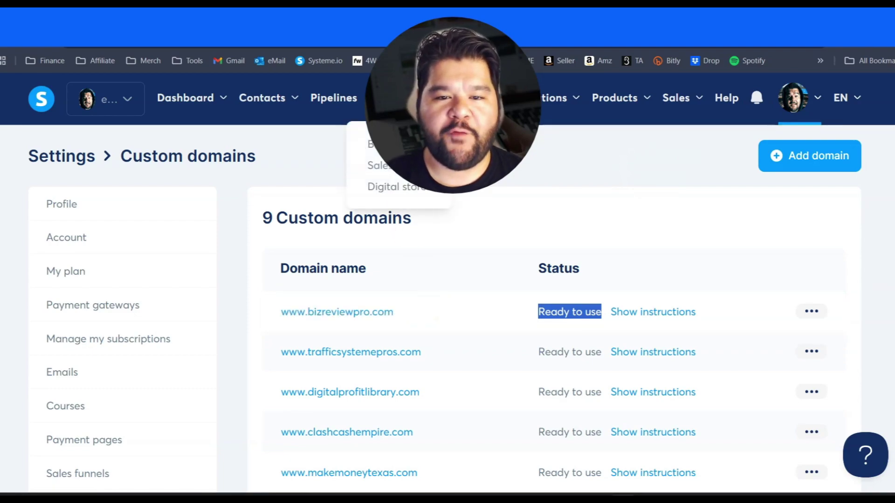
{"action": "left_click", "coordinate": [387, 173]}
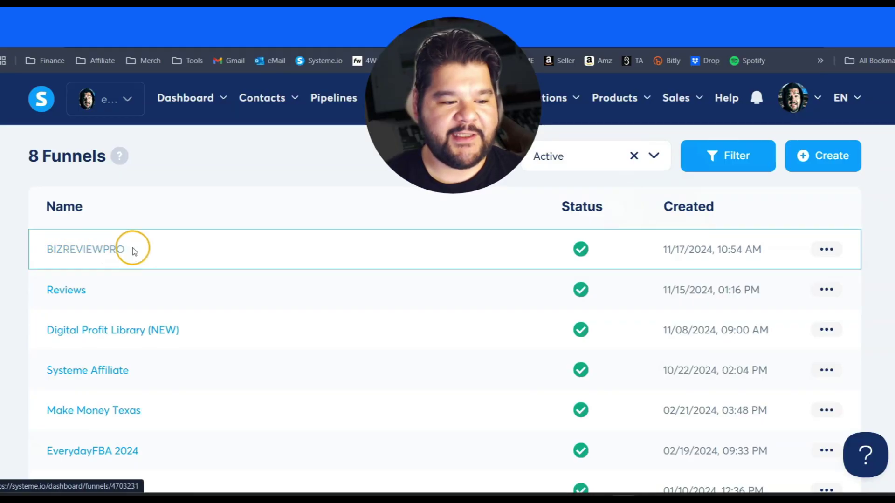
{"action": "left_click", "coordinate": [825, 252]}
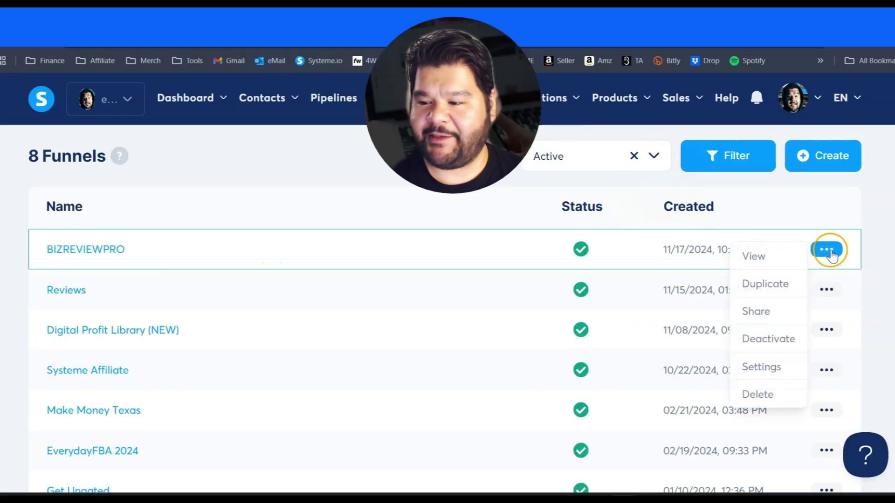
{"action": "left_click", "coordinate": [766, 367]}
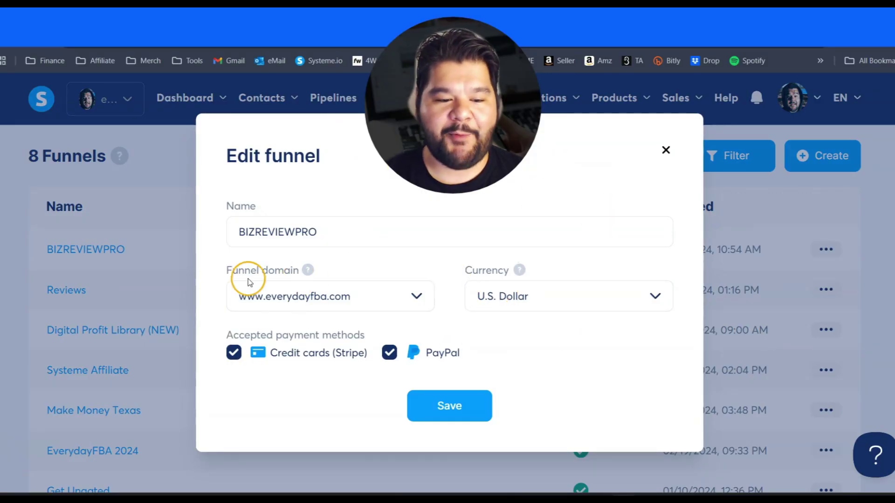
{"action": "left_click", "coordinate": [376, 300]}
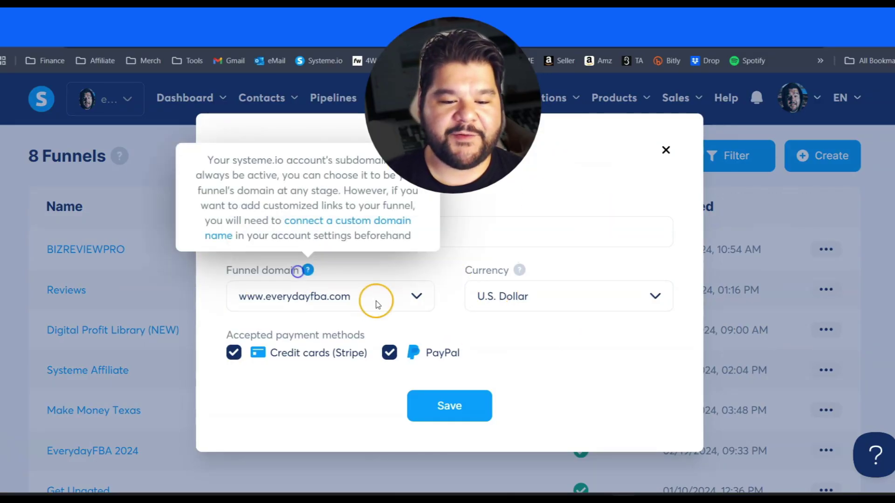
{"action": "left_click", "coordinate": [415, 298]}
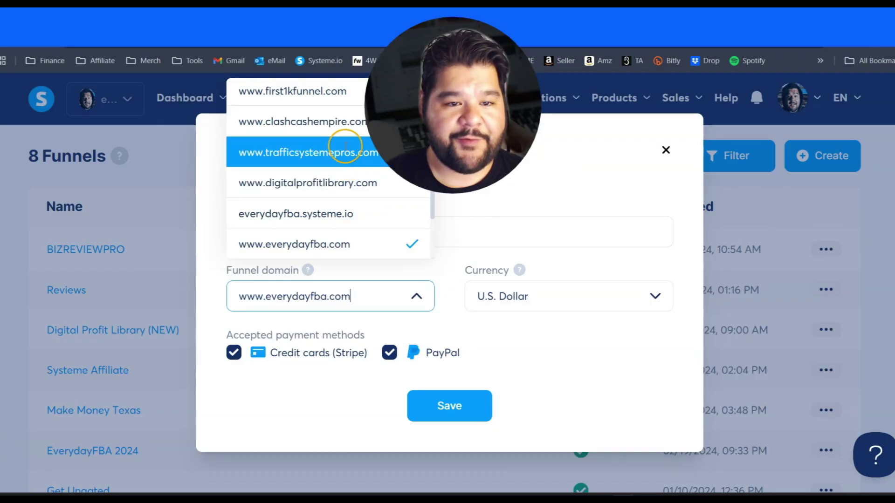
{"action": "scroll", "coordinate": [322, 152], "scroll_direction": "down", "scroll_amount": 2}
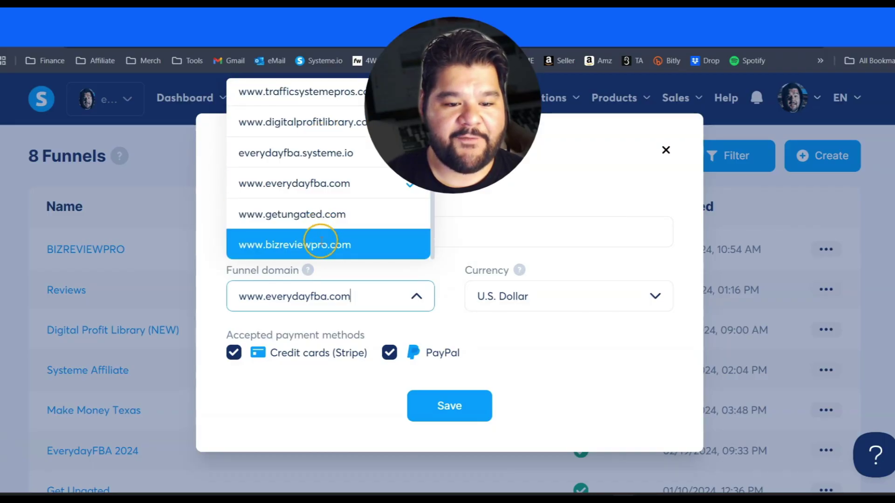
{"action": "left_click", "coordinate": [267, 246]}
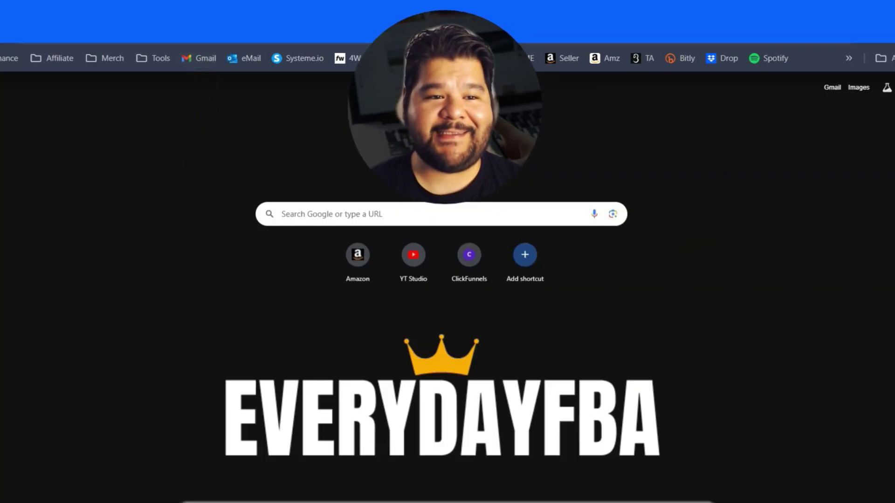
- Load bizreviewpro.com in a new Chrome tab to view the live landing page
{"action": "left_click", "coordinate": [216, 32]}
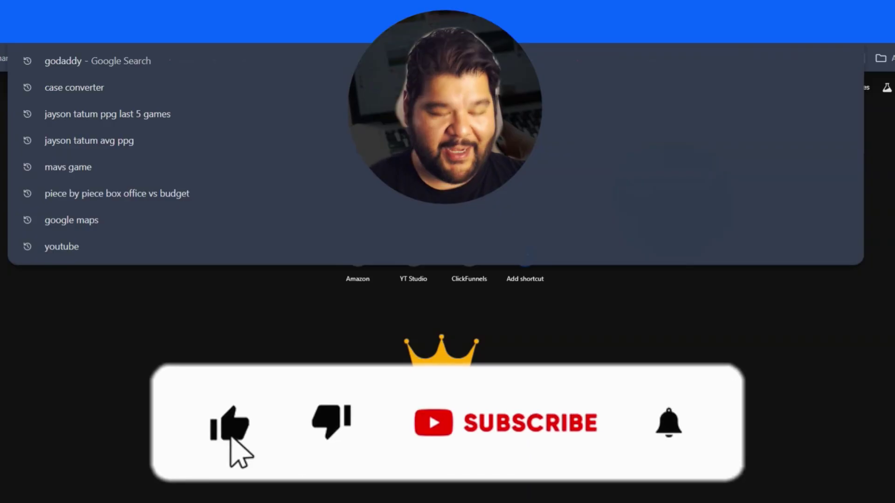
{"action": "type", "text": "bizre"}
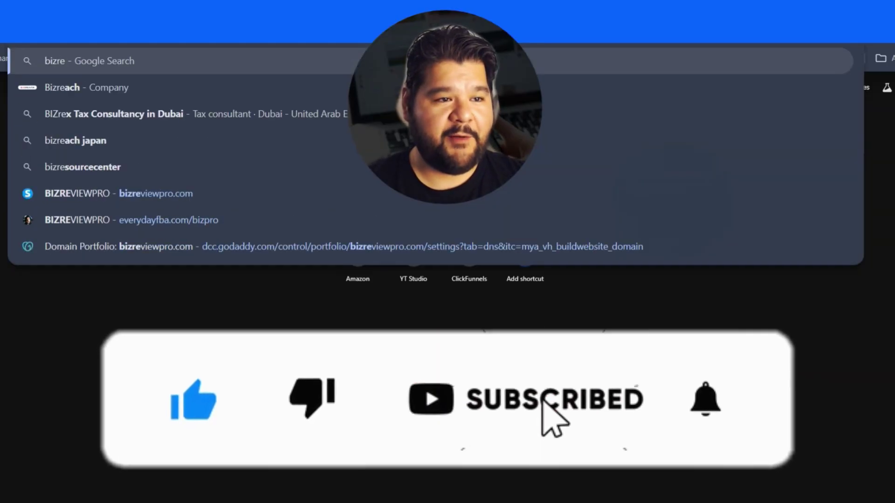
{"action": "type", "text": "viewpro.com"}
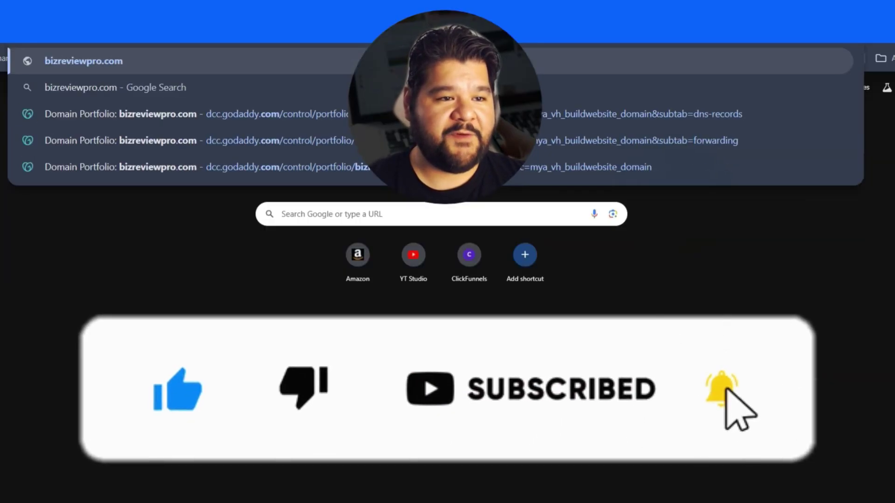
{"action": "key", "text": "Return"}
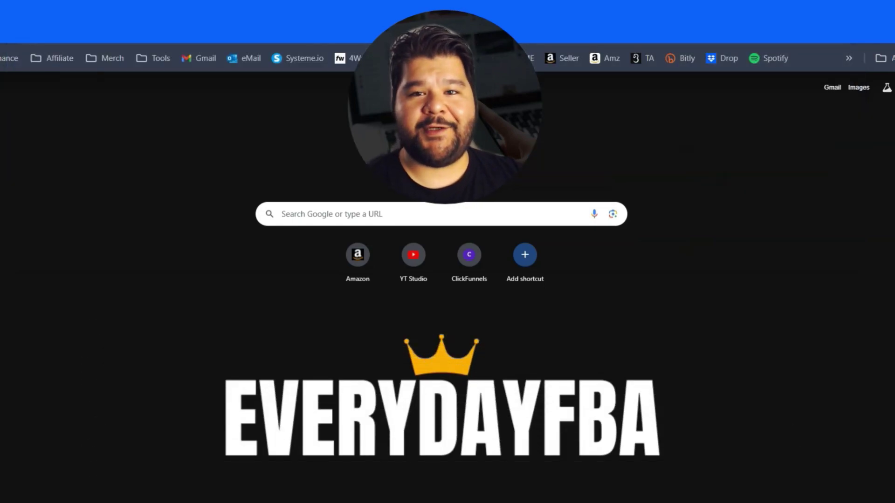